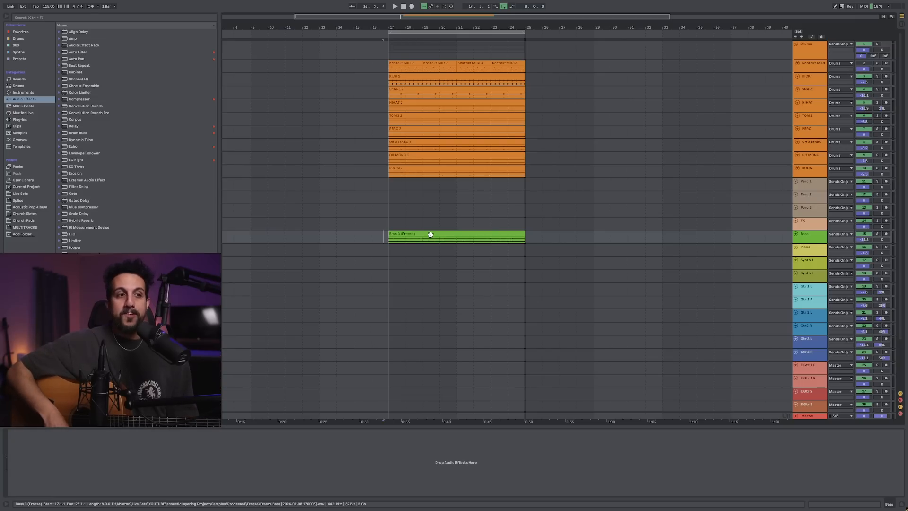
drag(834, 295, 835, 286)
click(813, 288)
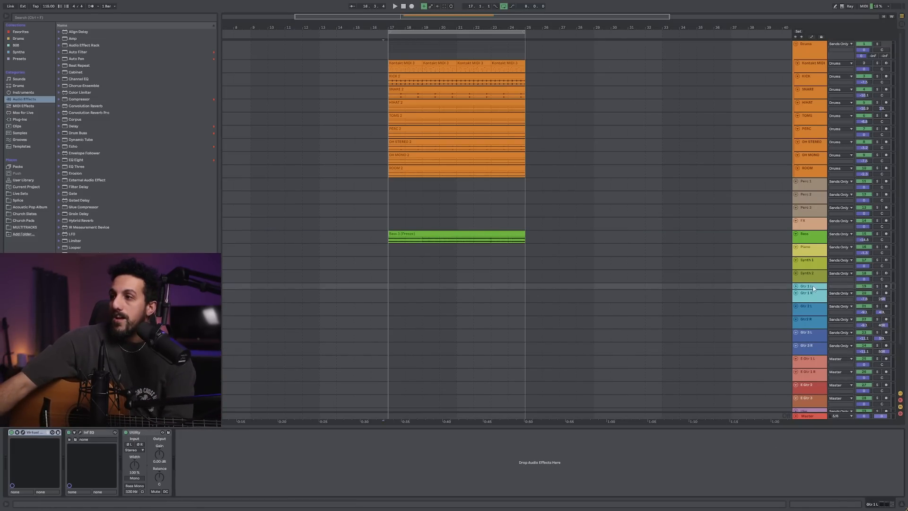
drag(815, 290, 814, 295)
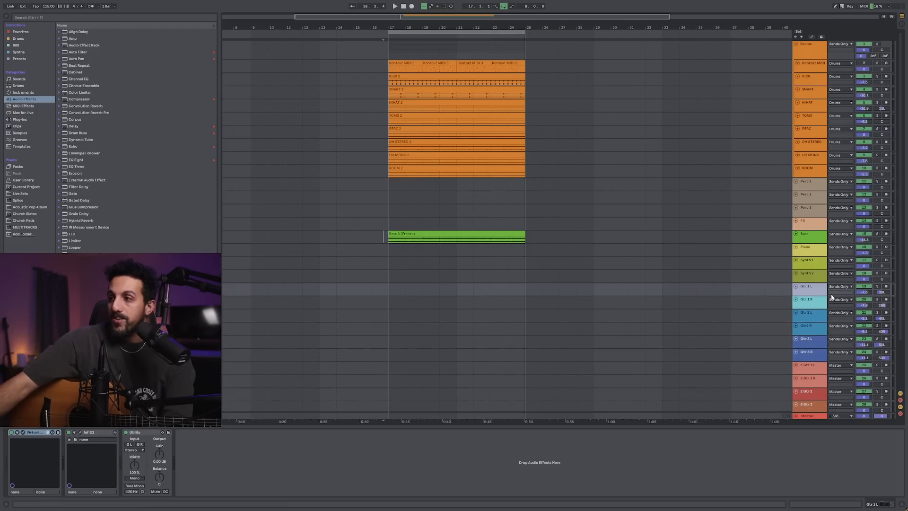
Arm the Gtr 1 L track, turn on the metronome and record guitar takes starting from bar 16
click(886, 286)
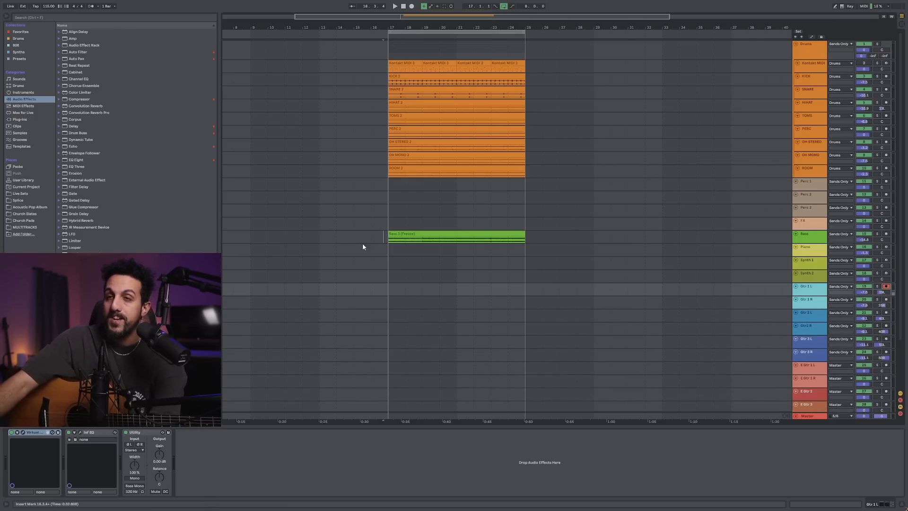
click(93, 6)
click(371, 289)
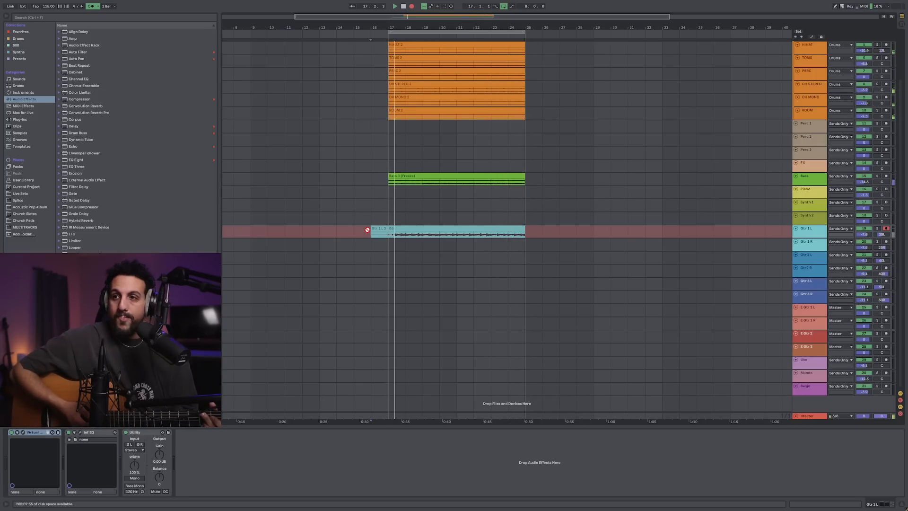
key(F9)
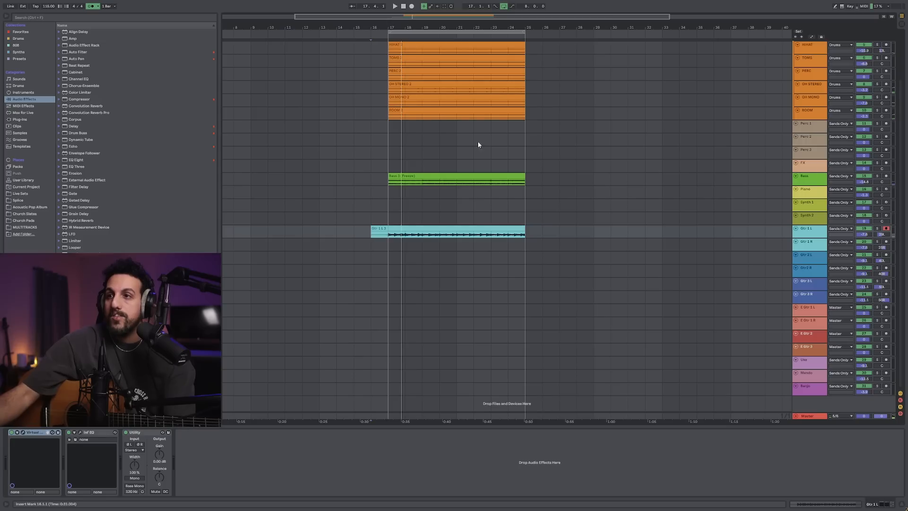
Replace looping with punch-in and punch-out over the same range, and record another take on Gtr 1 L
click(504, 6)
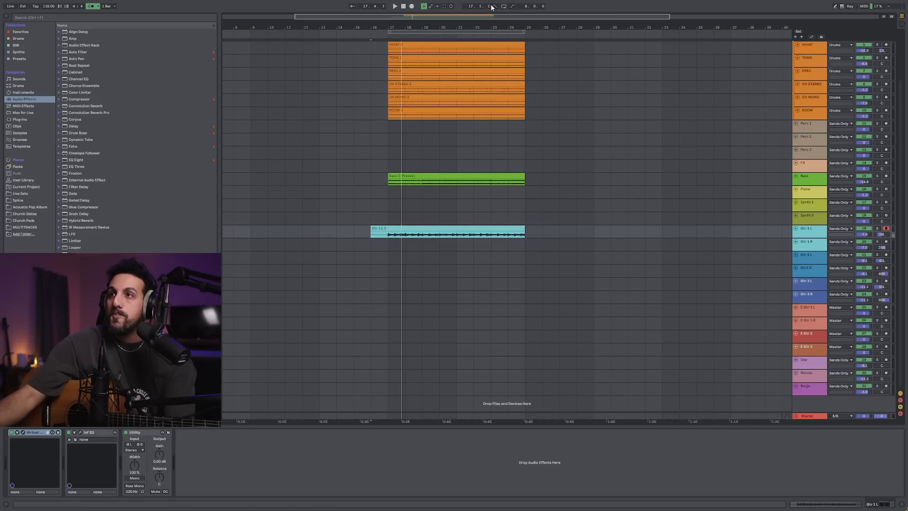
click(512, 7)
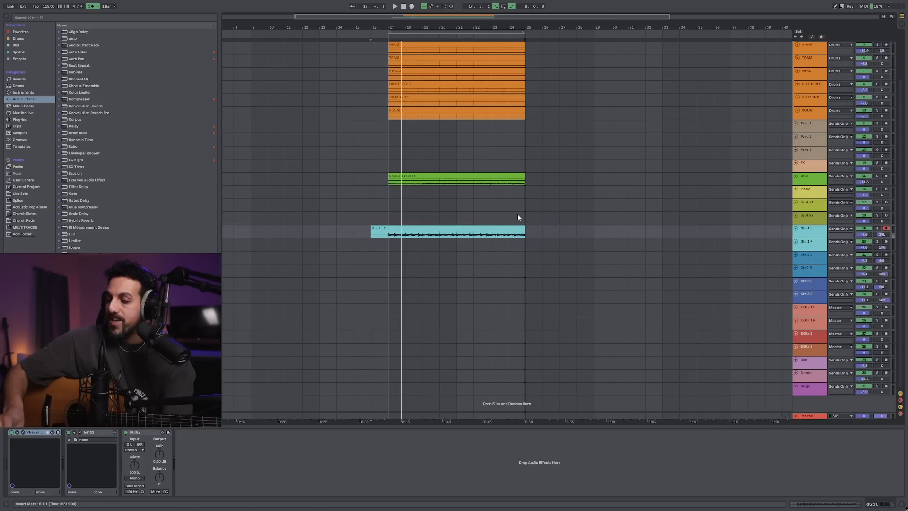
key(F9)
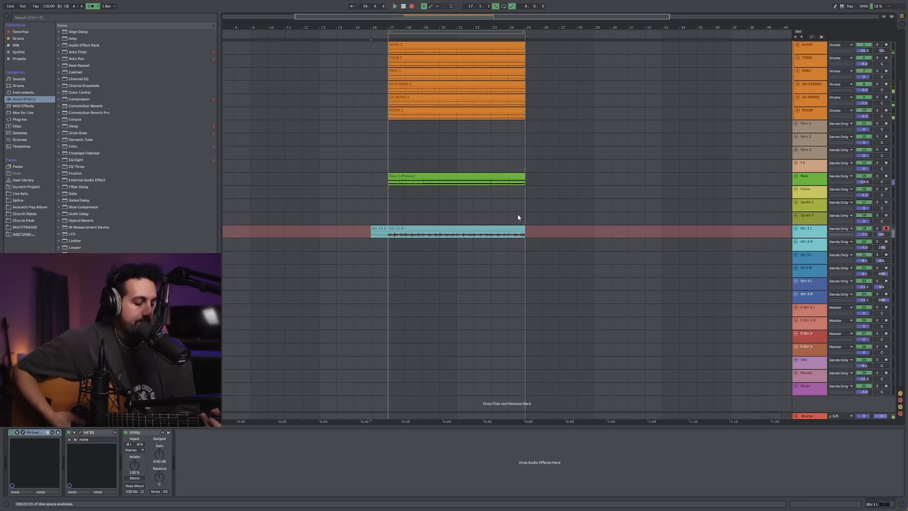
key(space)
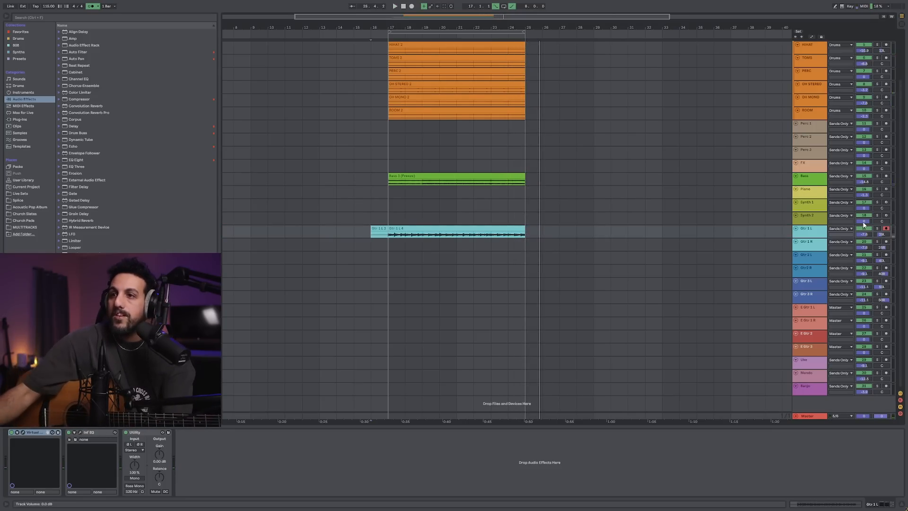
Show the take lanes of Gtr 1 L and delete the first two lanes holding the incomplete takes
key(ctrl+alt+u)
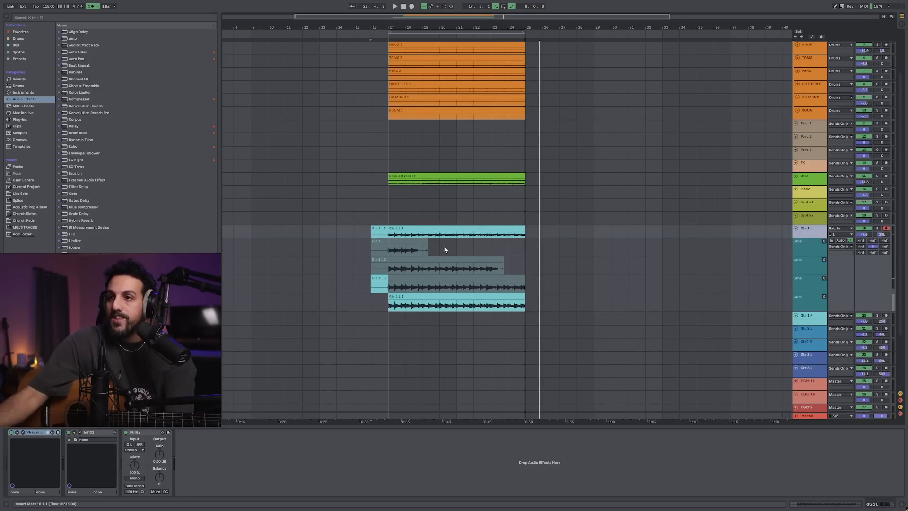
click(802, 252)
shift+click(806, 271)
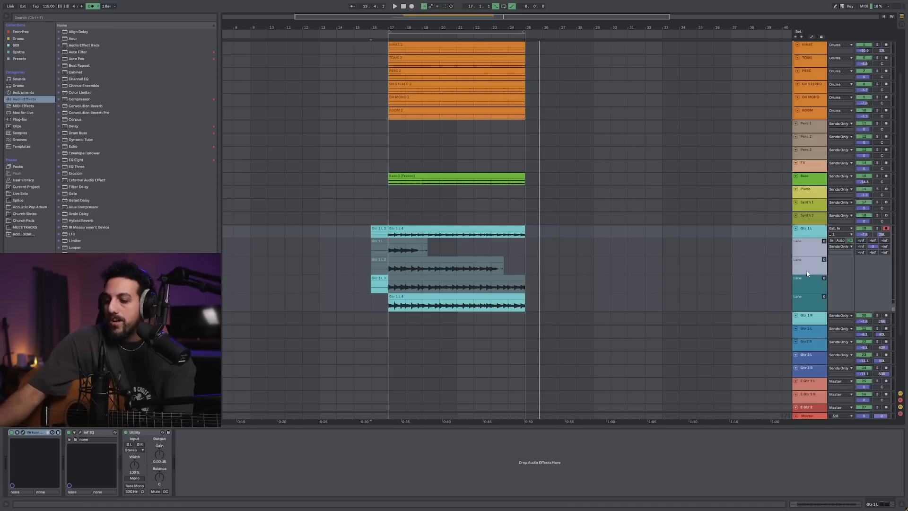
key(Delete)
Use the upper remaining take lane, Gtr 1 L 3, as the main take of the Gtr 1 L track
click(396, 243)
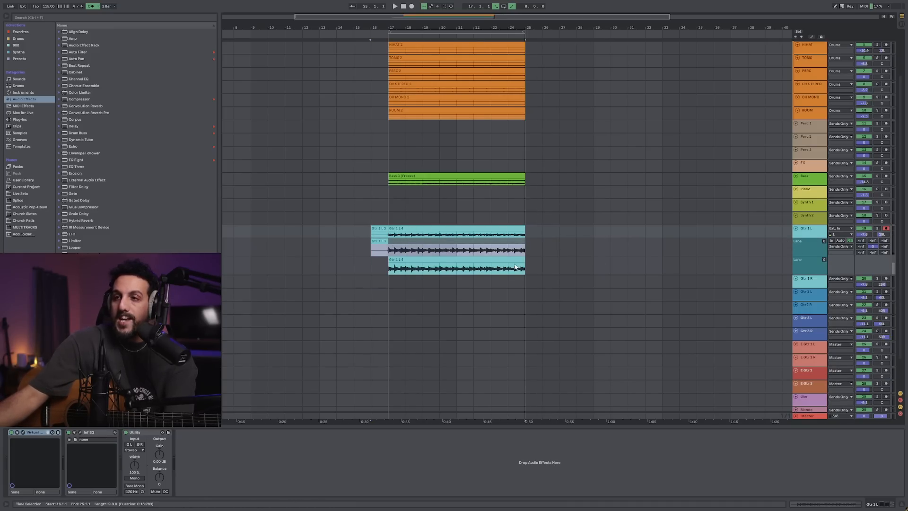
key(b)
click(449, 243)
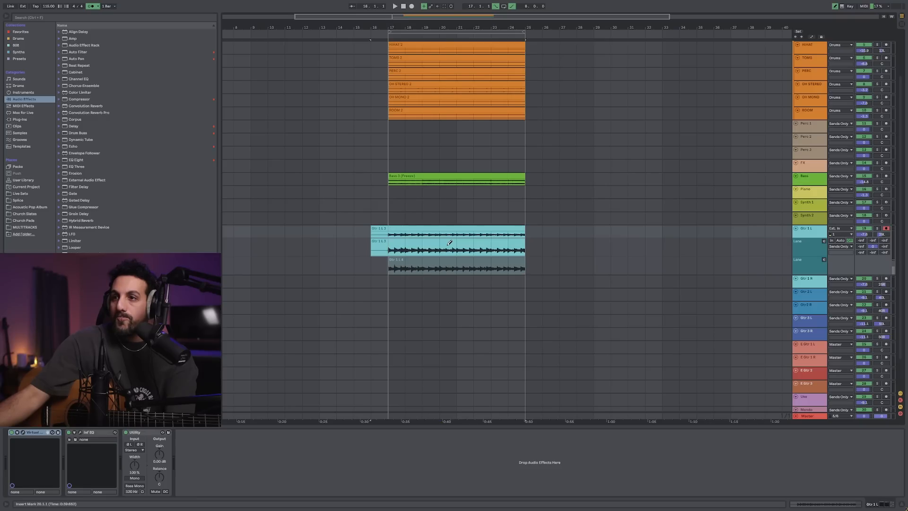
Leave draw mode, move the unused Gtr 1 L 4 take onto the Gtr 1 R track, and hide Gtr 1 L's take lanes
key(b)
click(449, 241)
drag(436, 260, 438, 280)
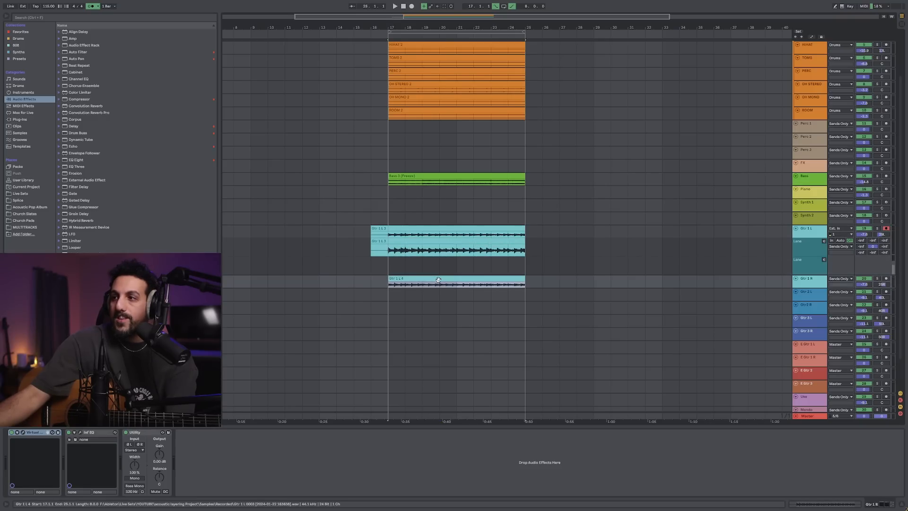
click(814, 236)
key(ctrl+alt+u)
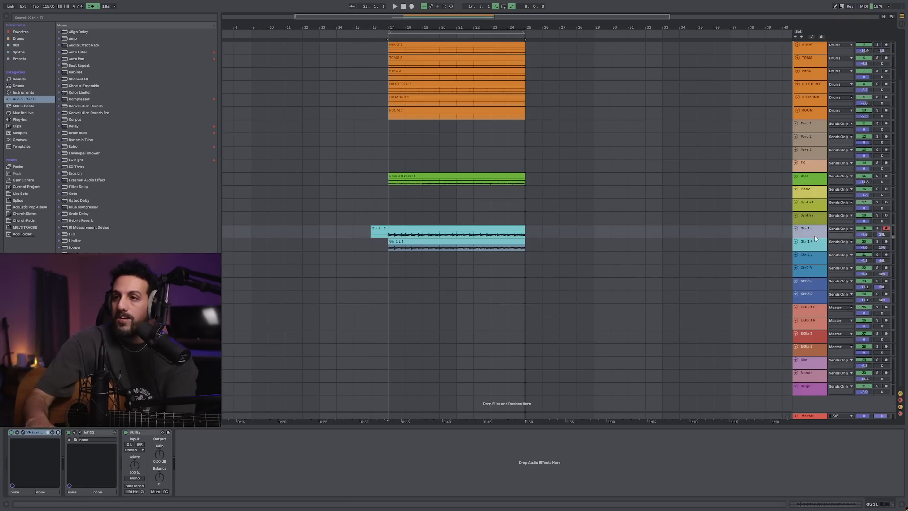
Trim the start of the Gtr 1 L clip to bar 17 and play back the doubled guitar part
drag(371, 229, 389, 229)
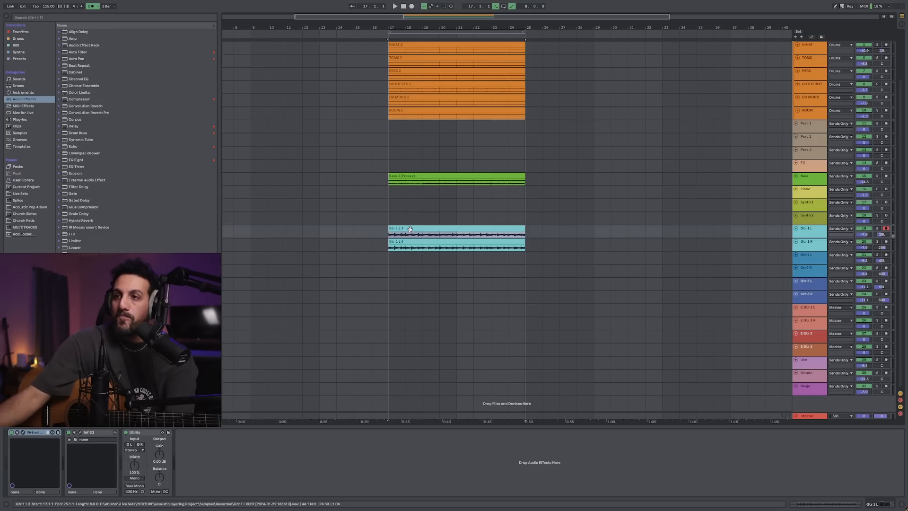
key(space)
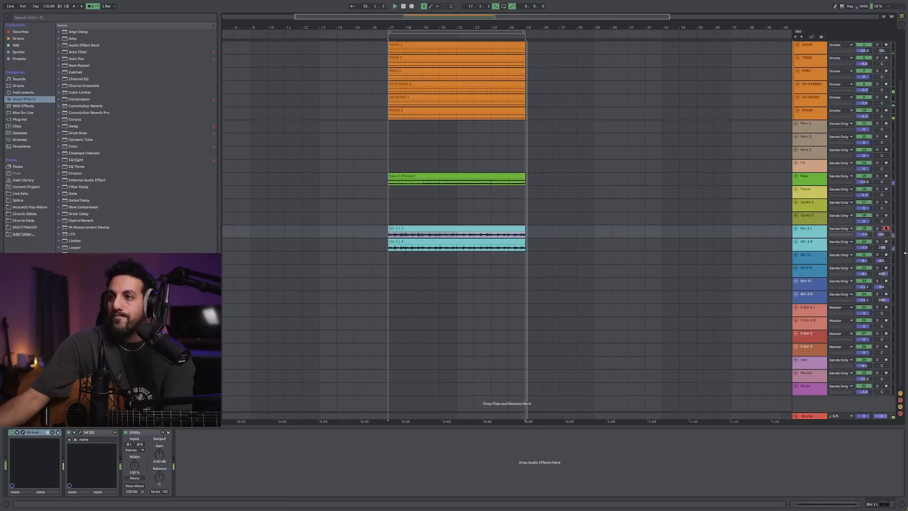
Arm the Gtr 2 L track and record a guitar take on it, starting from bar 16
click(808, 256)
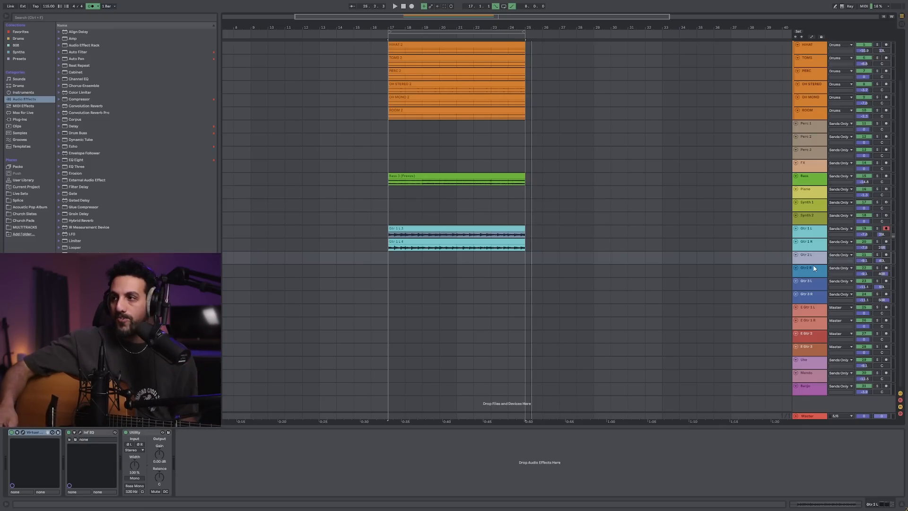
click(886, 255)
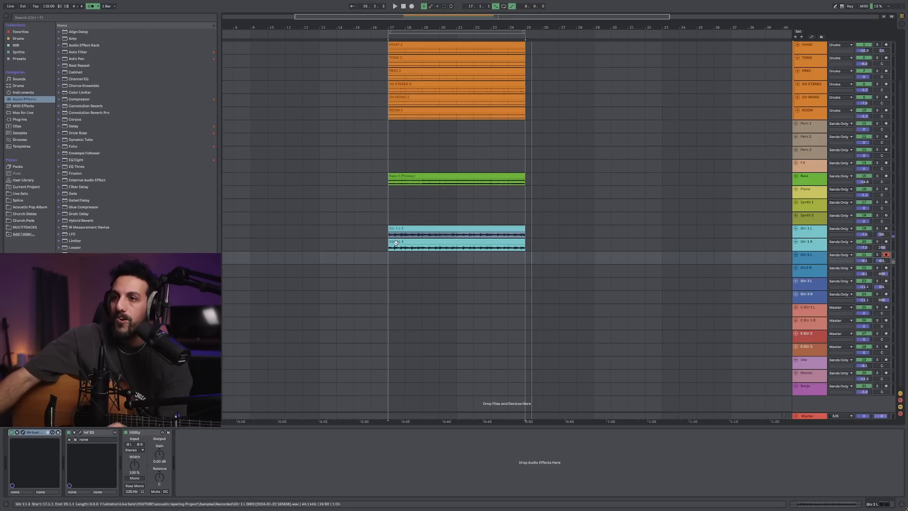
click(369, 261)
key(F9)
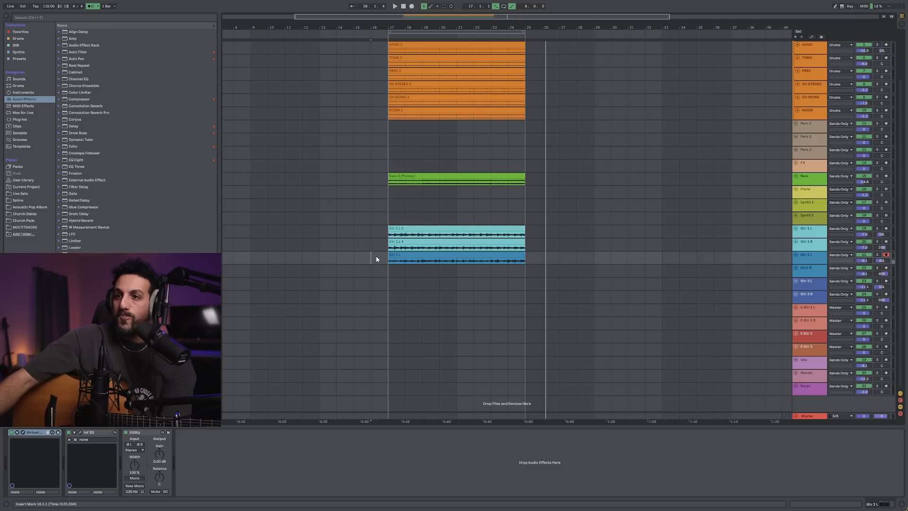
Return to bar 16 and record a second take on Gtr 2 L
key(space)
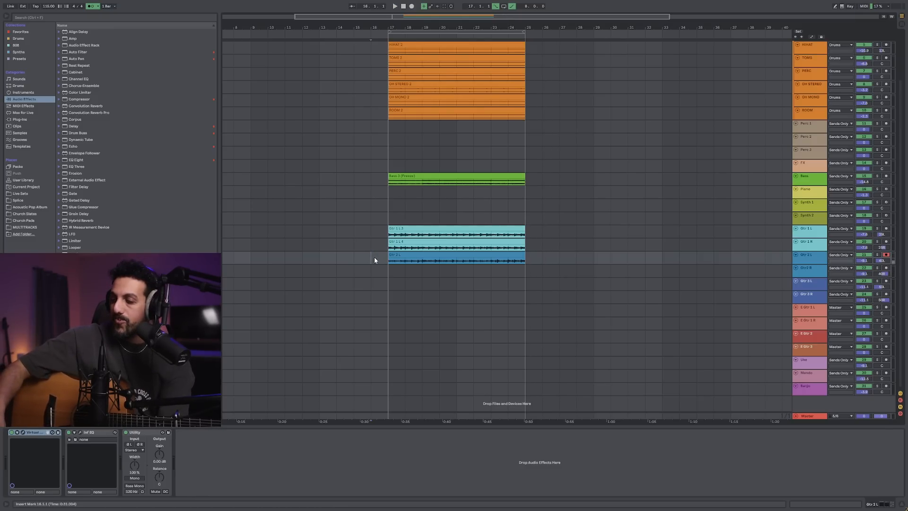
key(F9)
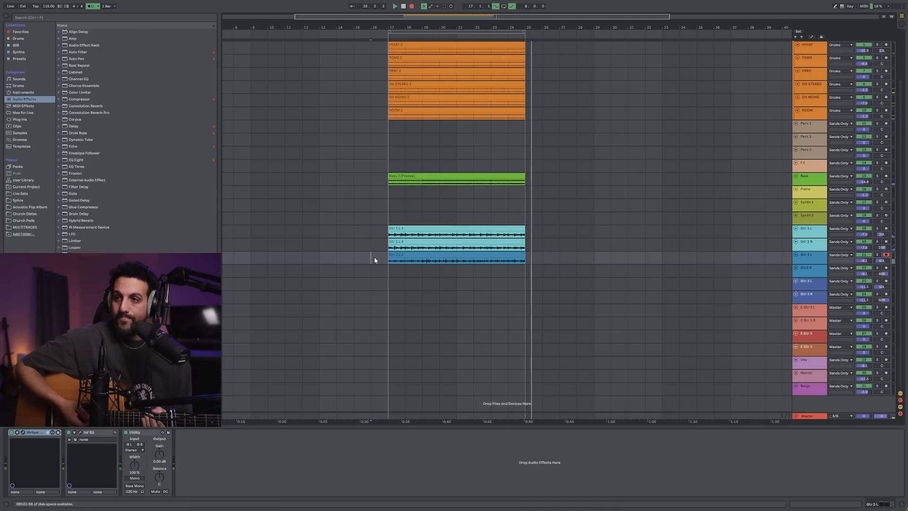
key(space)
Show the take lanes of Gtr 2 L and make the first take the track's main take
click(805, 258)
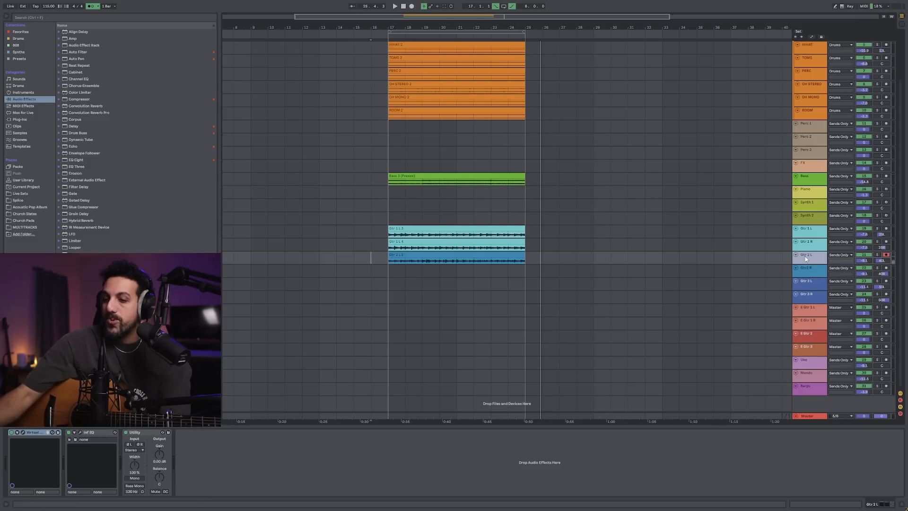
key(ctrl+alt+u)
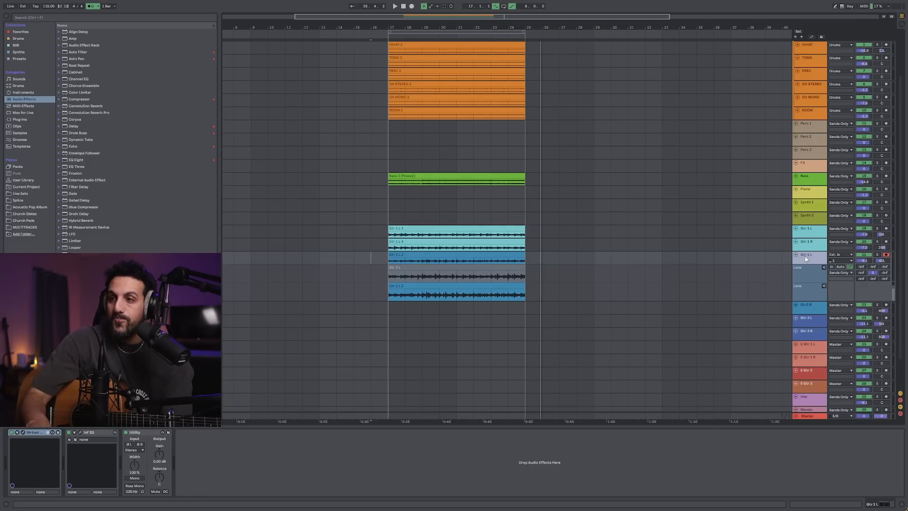
click(457, 268)
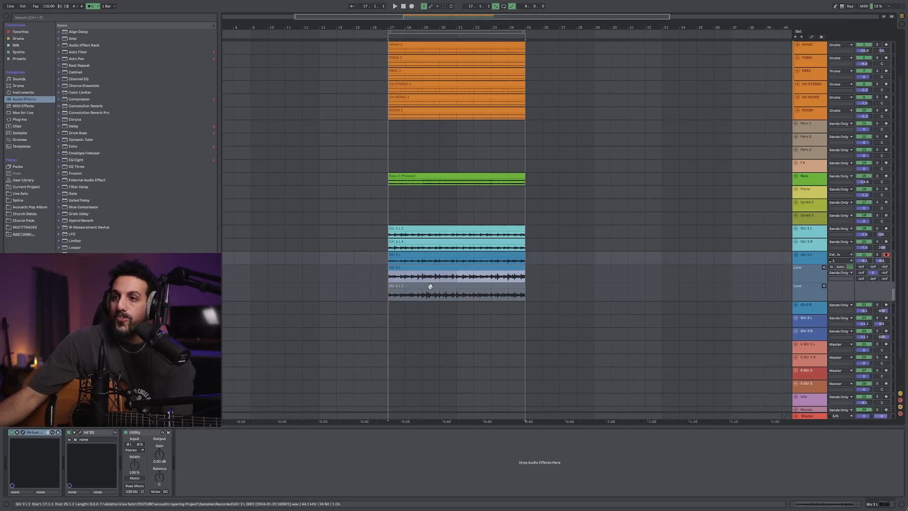
Move the second Gtr 2 L take onto the Gtr2 R track at bar 17 and hide Gtr 2 L's take lanes
drag(430, 286, 430, 306)
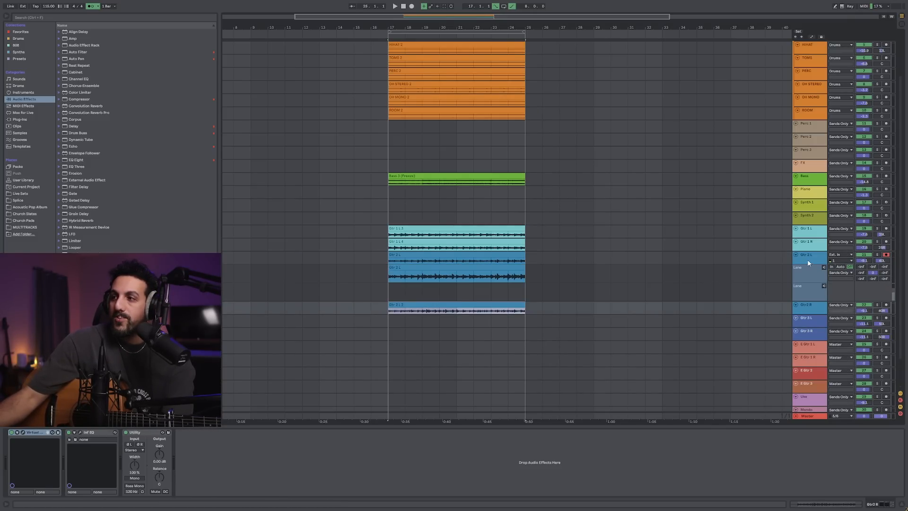
click(808, 263)
key(ctrl+alt+u)
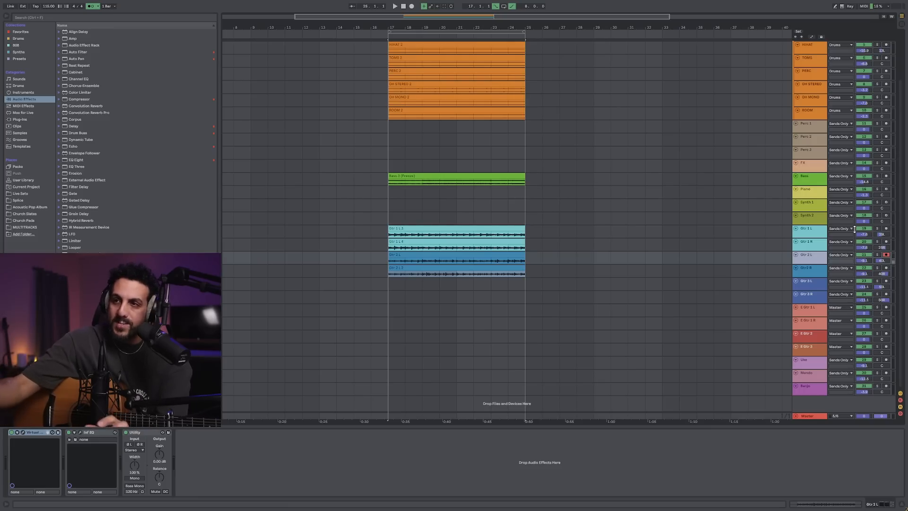
Play the arrangement from bar 17 to hear the four layered guitar tracks together
click(389, 236)
key(space)
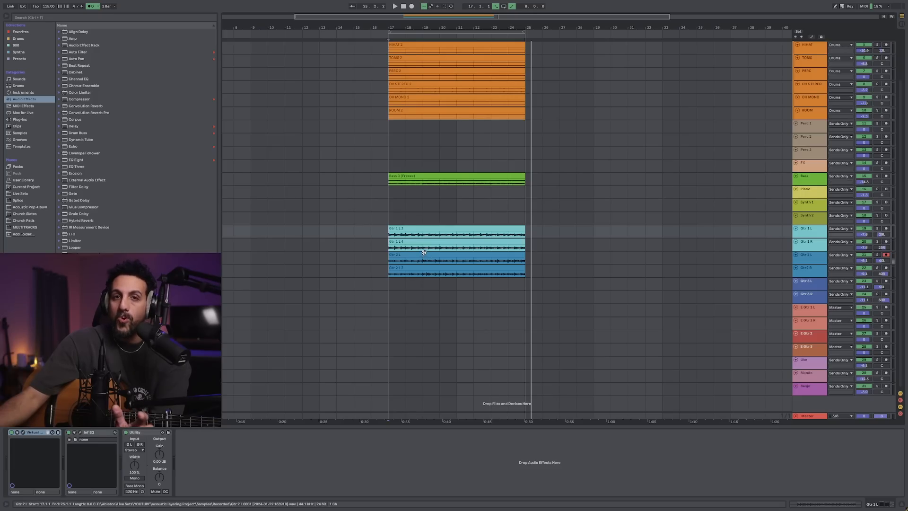
Arm the Gtr 3 L track and record a guitar take on it, starting from bar 16
click(811, 282)
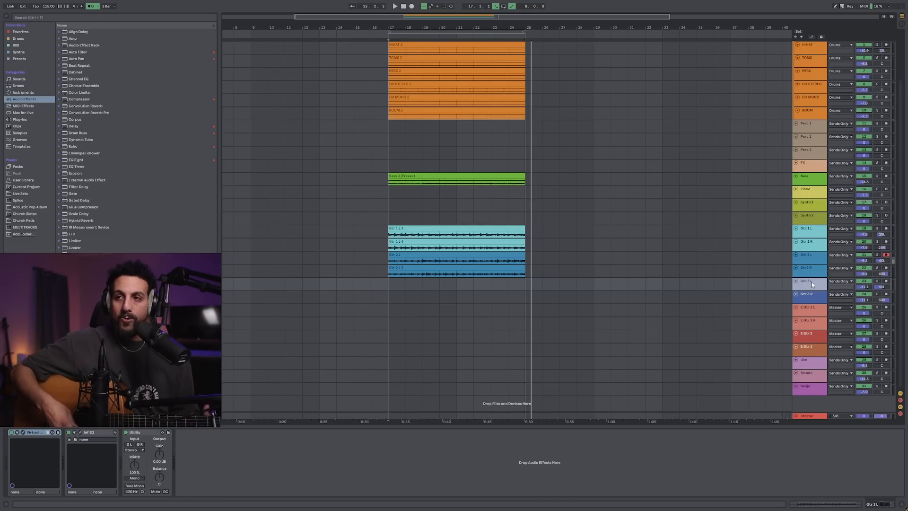
click(886, 280)
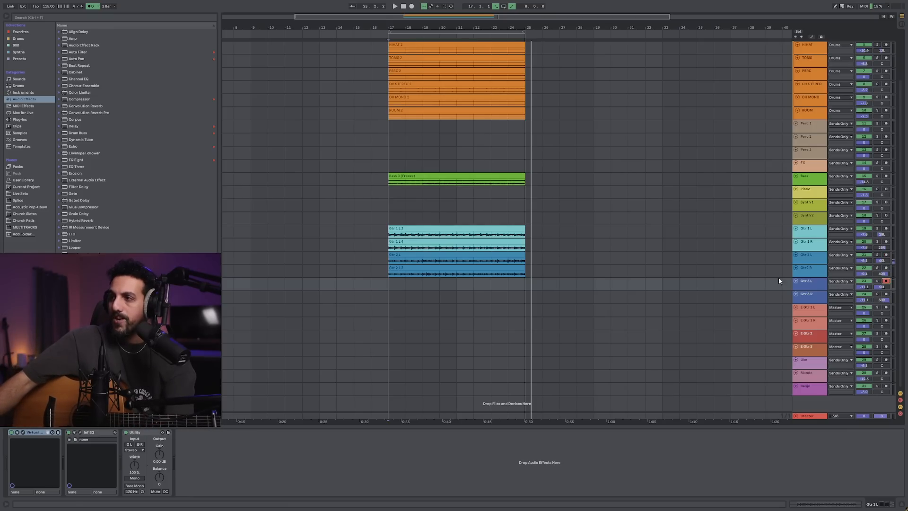
click(373, 286)
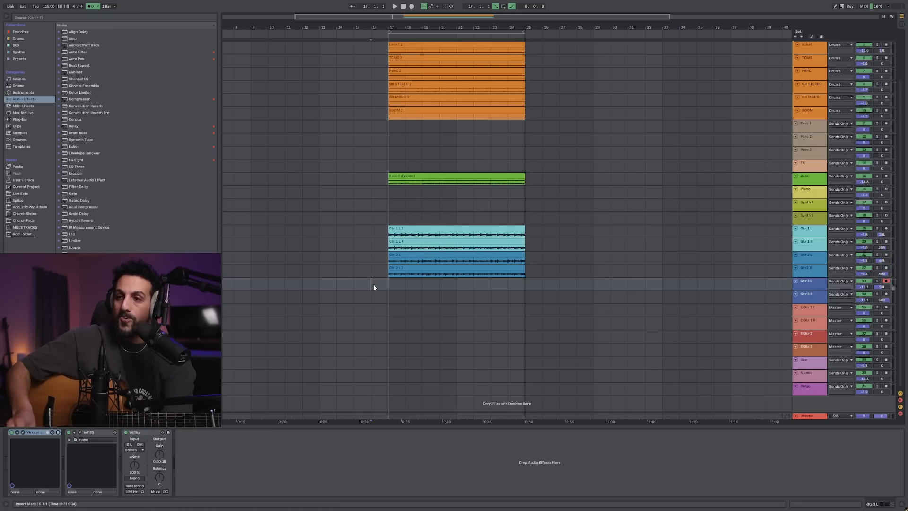
key(F9)
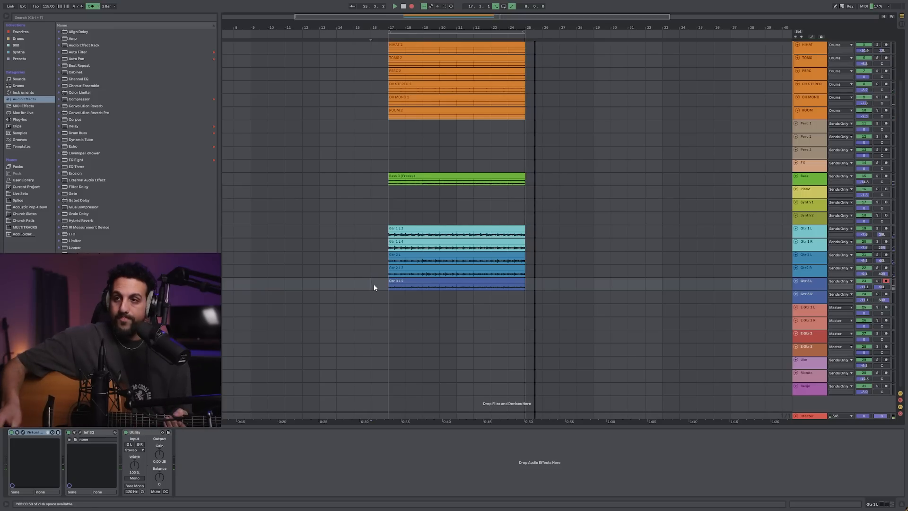
click(816, 286)
key(space)
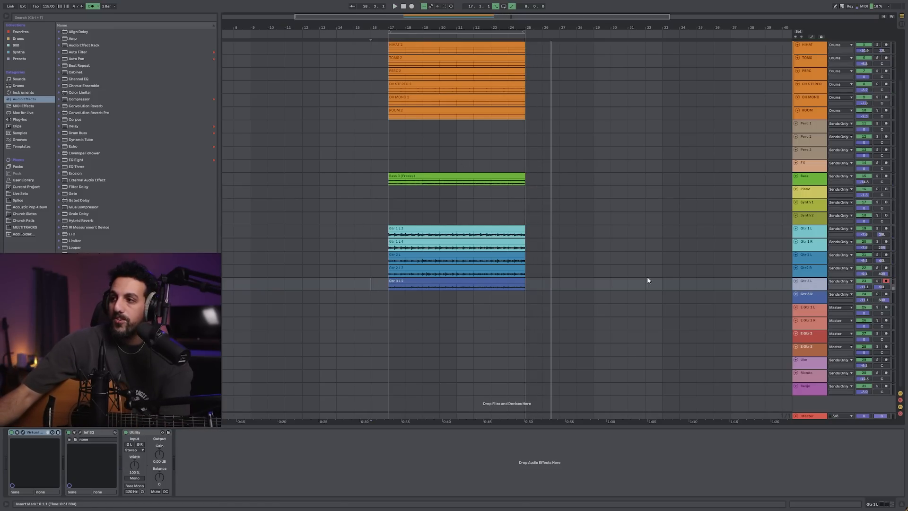
Record another take on Gtr 3 L, again starting from bar 16
click(368, 284)
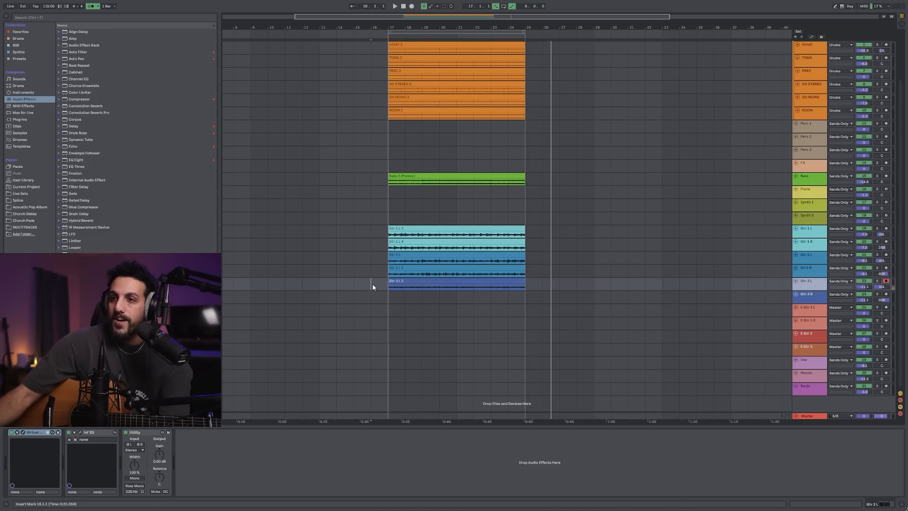
key(F9)
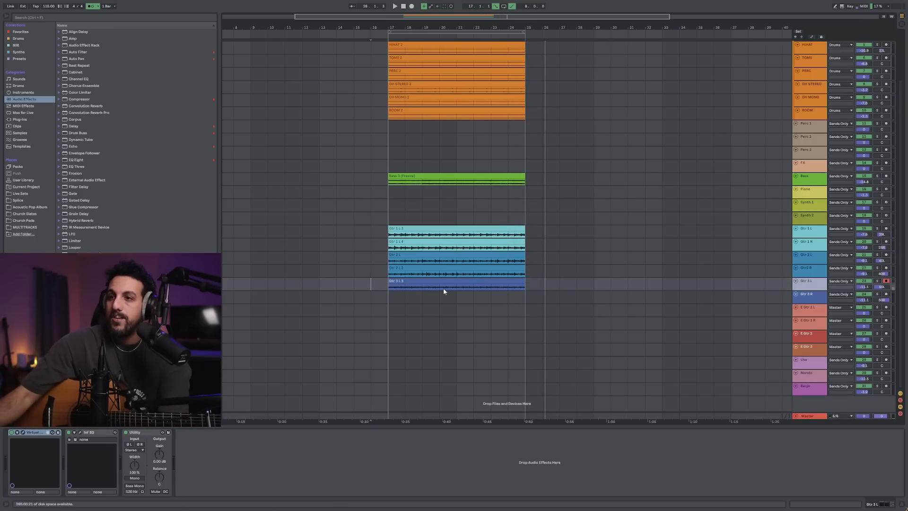
Show the take lanes of Gtr 3 L and make the second take the active one on the track
click(499, 283)
key(space)
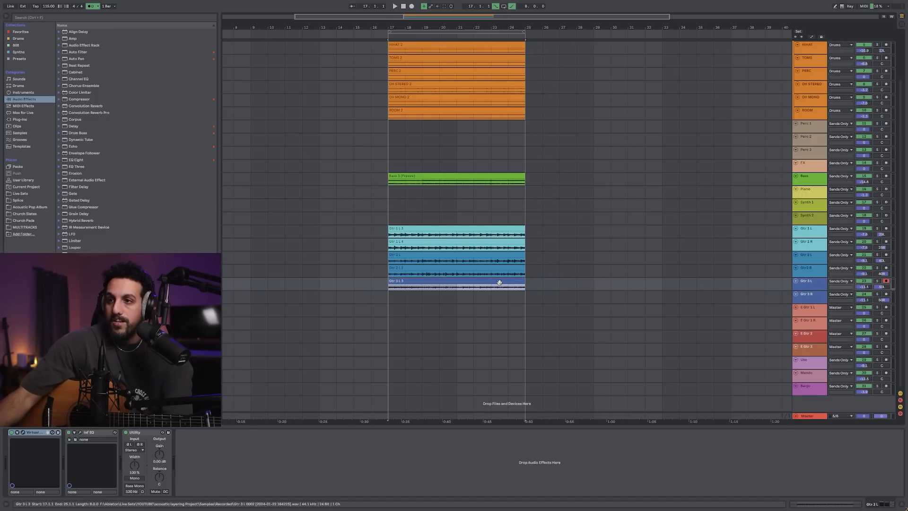
key(ctrl+alt+u)
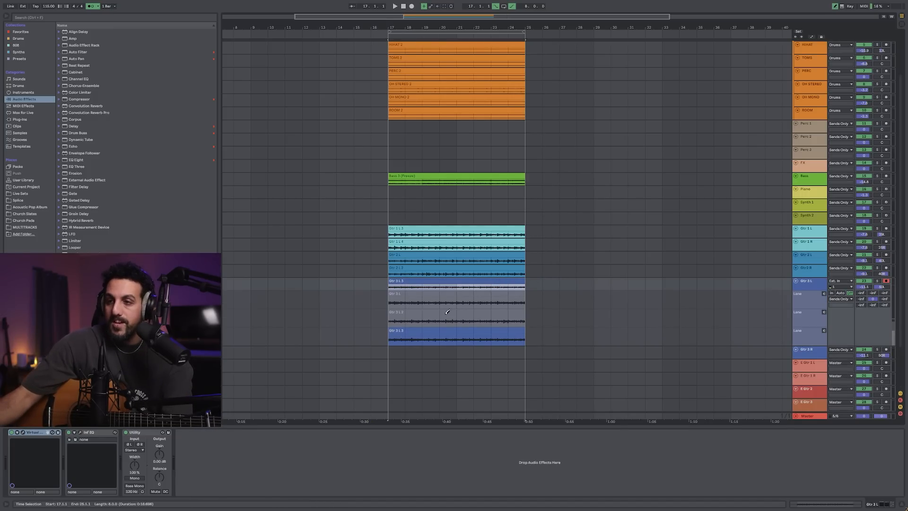
click(445, 314)
key(Return)
Move the third Gtr 3 L take onto the Gtr 3 R track at bar 17 and hide Gtr 3 L's take lanes
drag(440, 330, 441, 351)
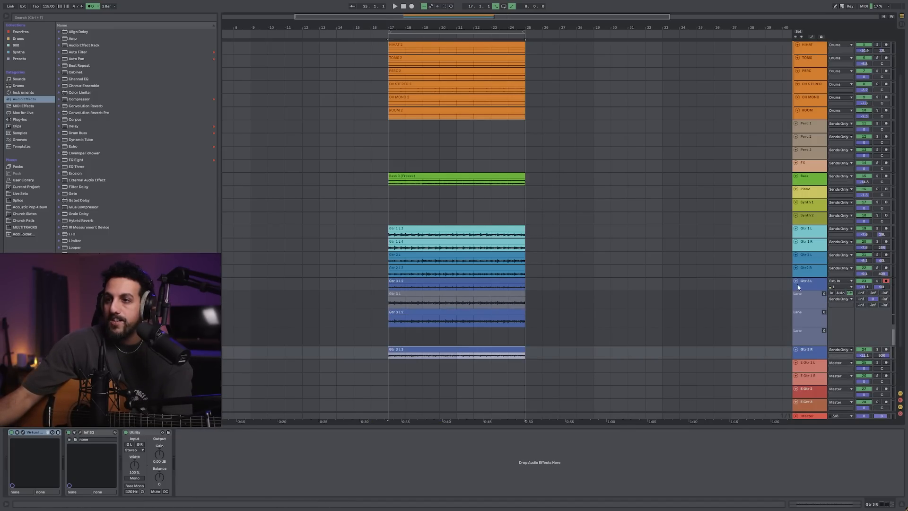
click(806, 282)
key(ctrl+alt+u)
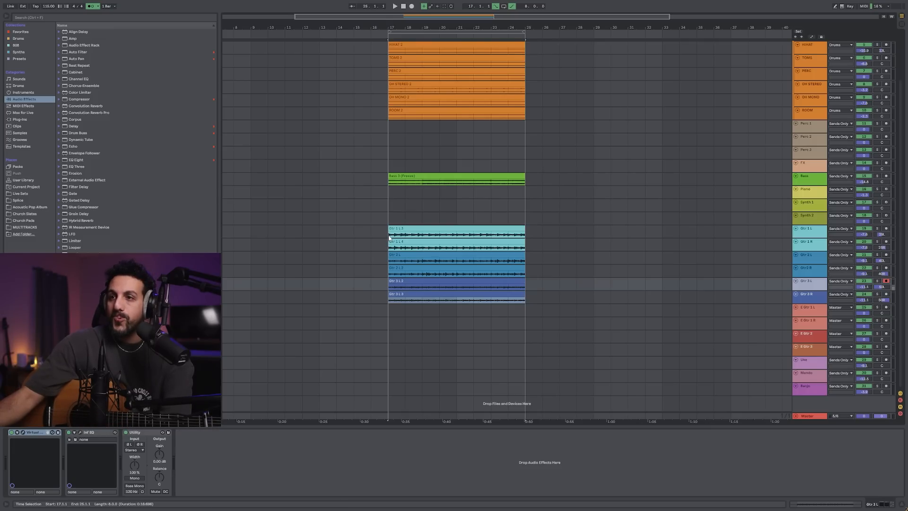
Play the arrangement from bar 17 to hear all six layered guitar tracks together
click(400, 237)
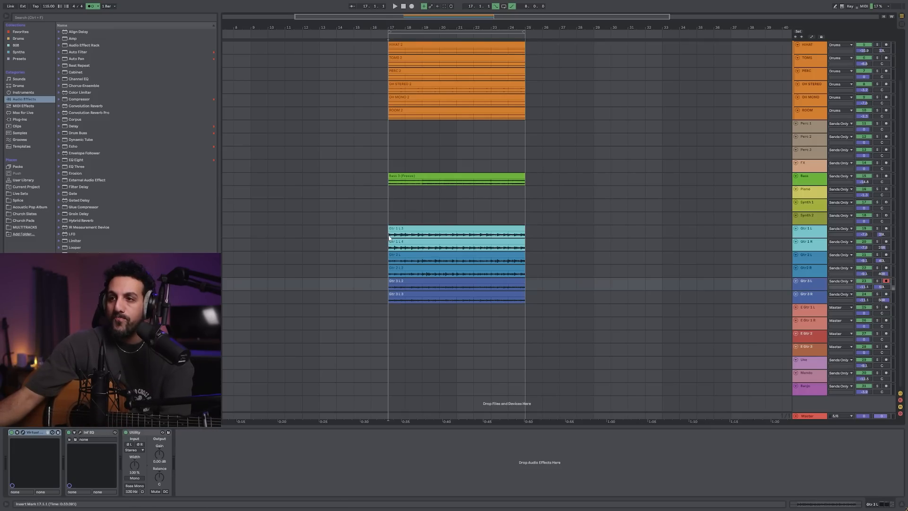
key(space)
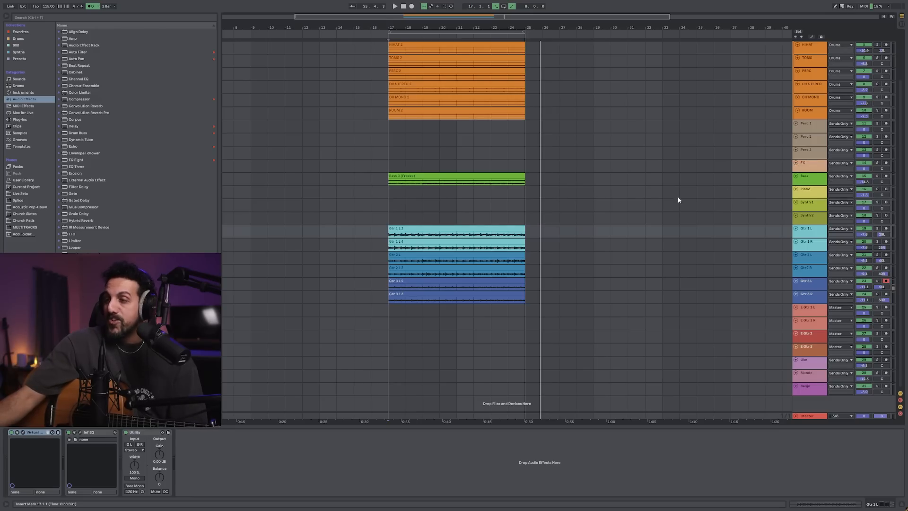
Open the Virtual Mix Rack on Gtr 1 L and examine its Classic Tubes, CS-EQ and Custom Opto modules, including during playback
double_click(814, 230)
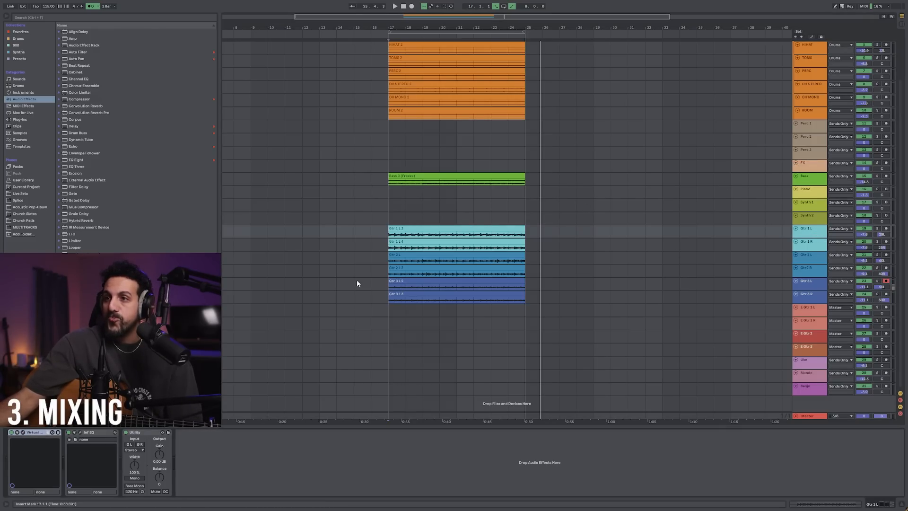
click(23, 433)
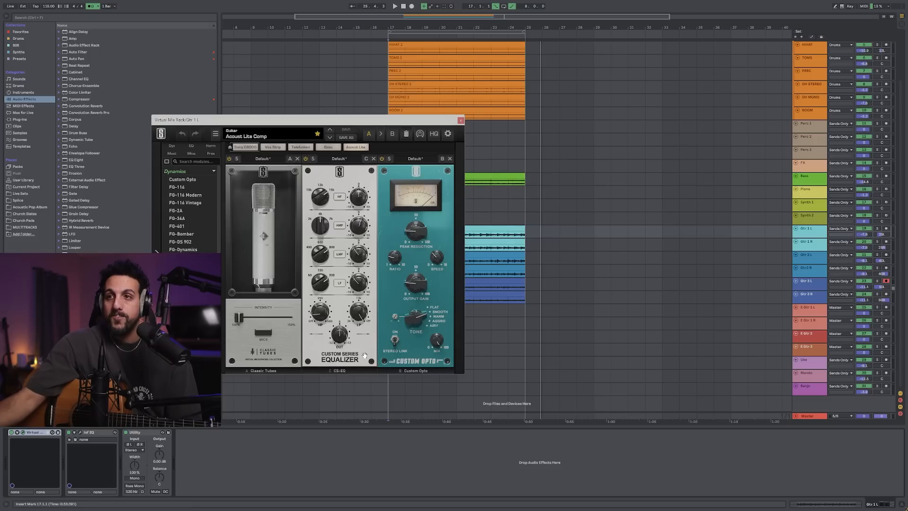
drag(245, 123, 449, 96)
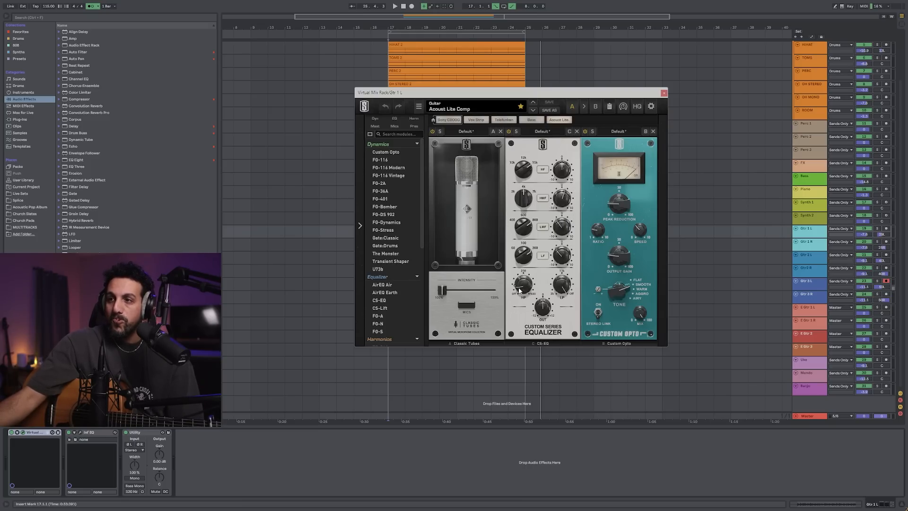
mouse_move(522, 290)
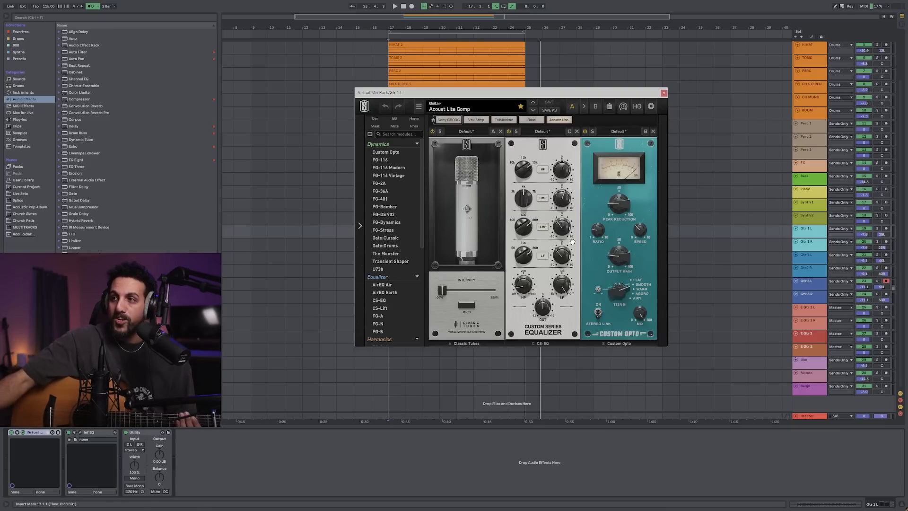
drag(575, 88, 457, 210)
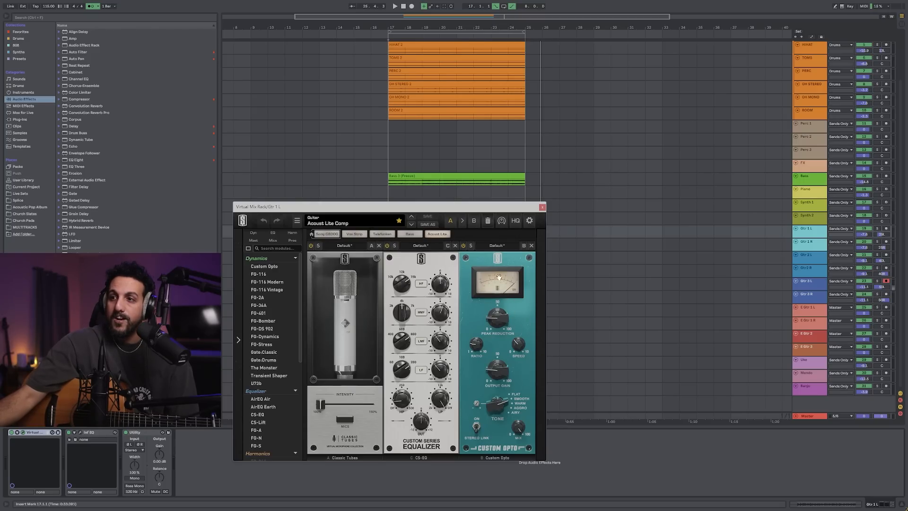
drag(484, 208, 518, 181)
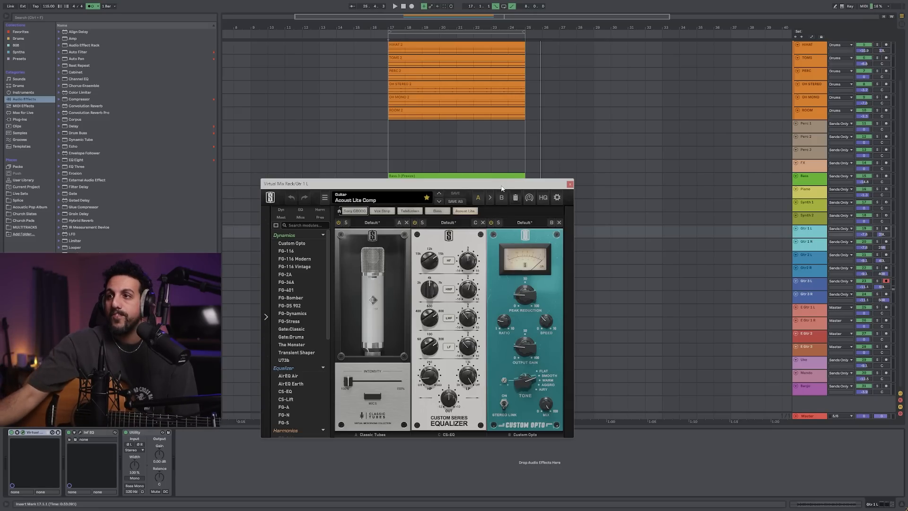
drag(502, 189, 510, 122)
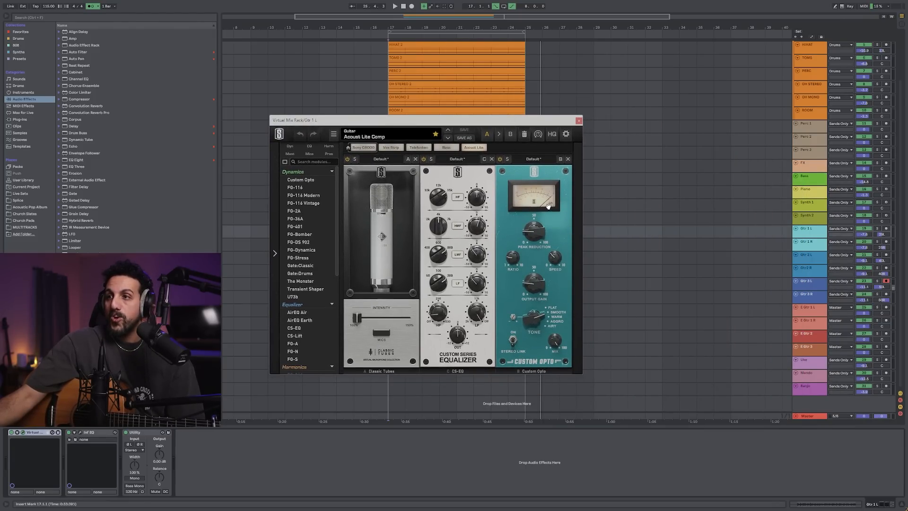
drag(486, 121, 533, 143)
click(396, 6)
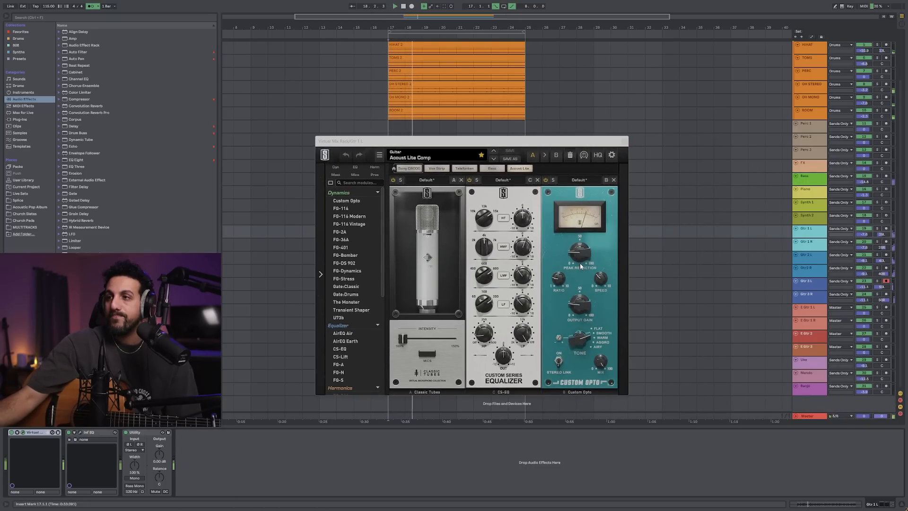
click(404, 6)
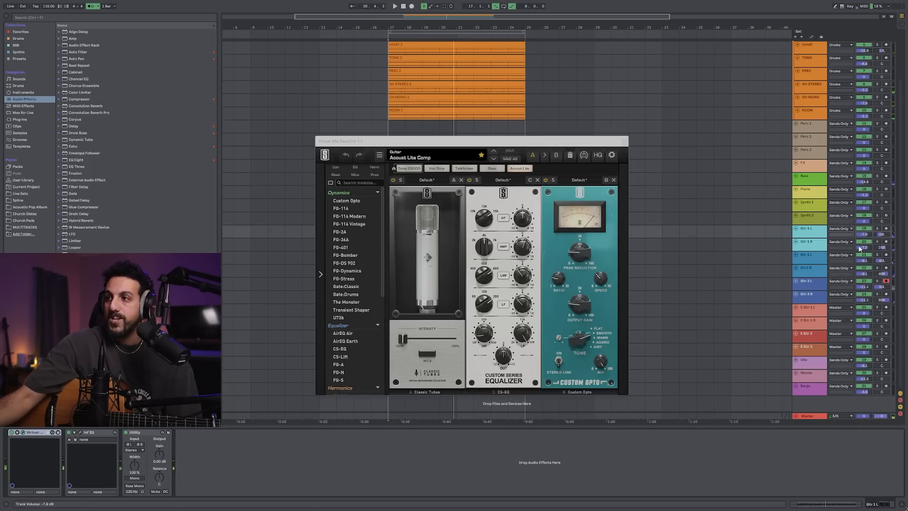
Arm and centre Gtr 1 L, then solo it to compare its sound with the Virtual Mix Rack off and on
click(886, 229)
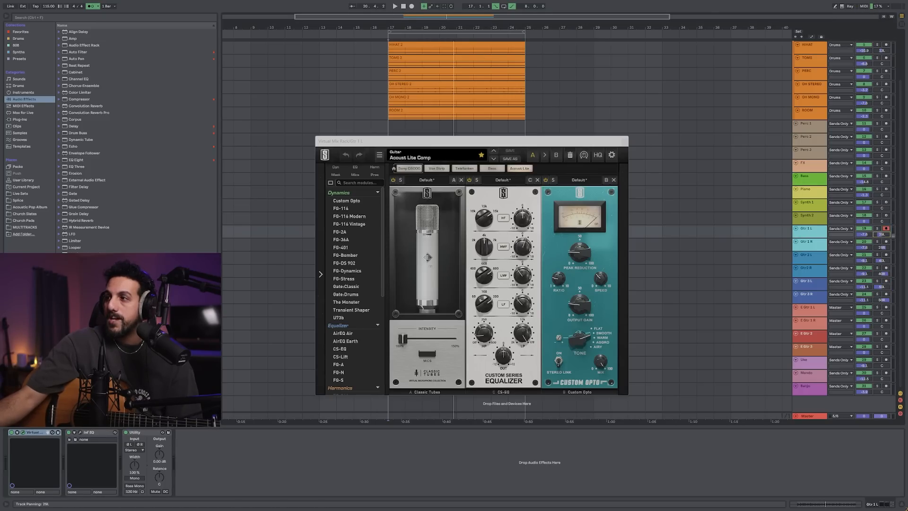
click(394, 6)
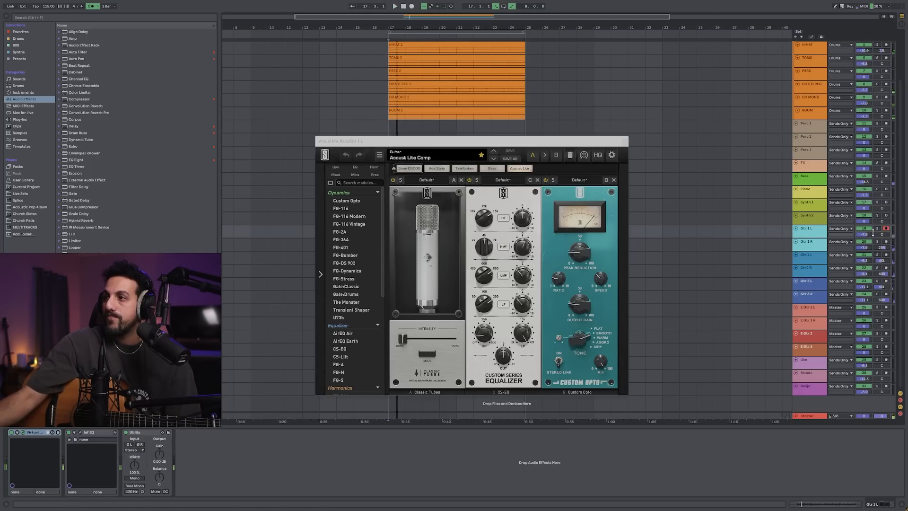
click(876, 228)
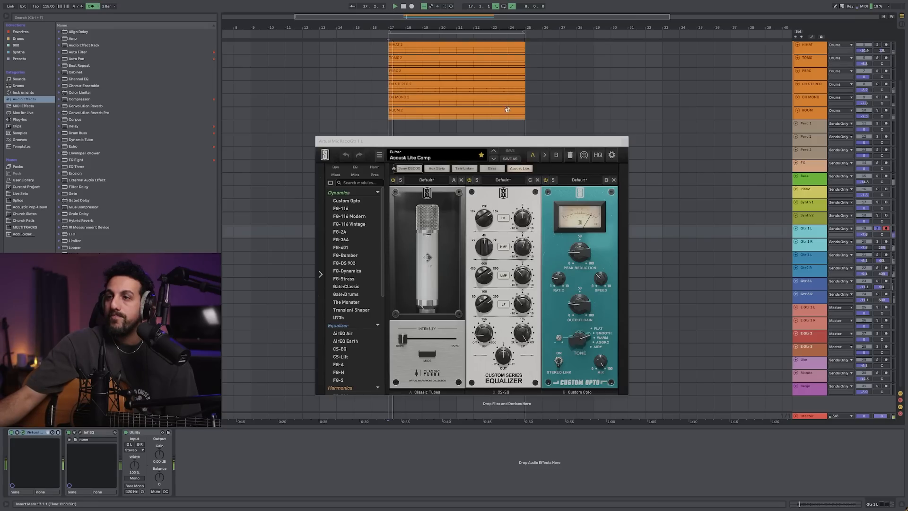
click(11, 433)
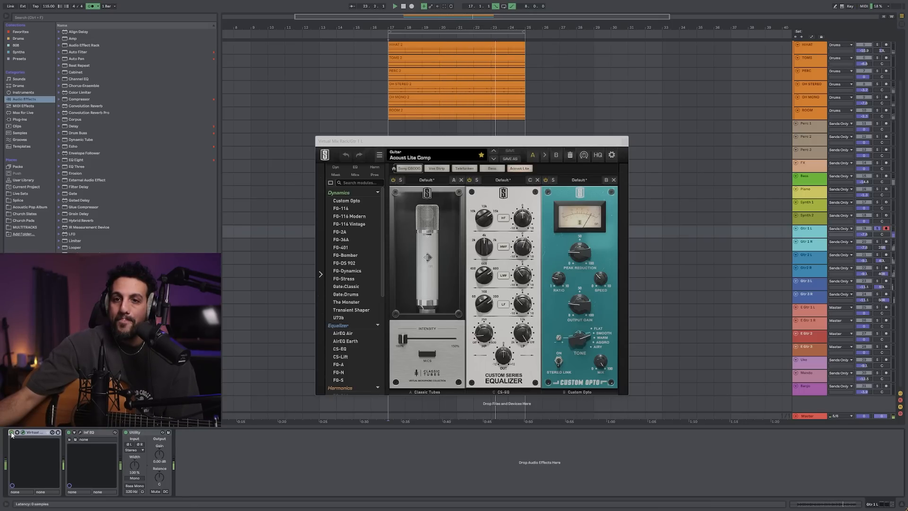
click(624, 141)
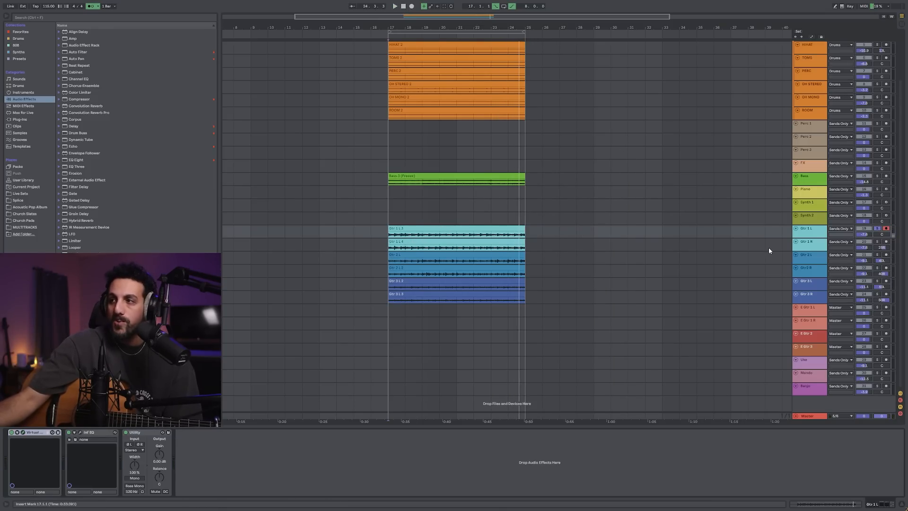
click(878, 230)
Select the six guitar tracks from Gtr 1 L to Gtr 3 R and increase their track height
click(815, 235)
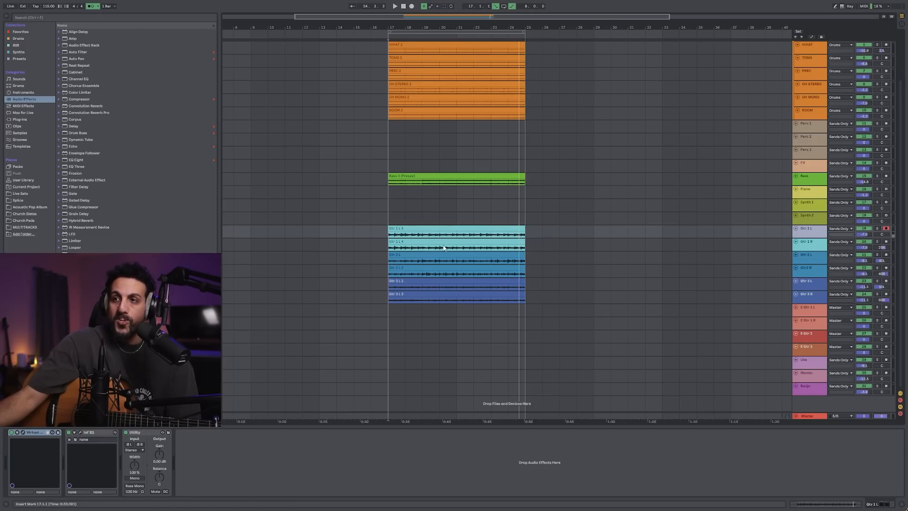
mouse_move(457, 25)
mouse_down()
mouse_move(456, 71)
mouse_move(470, 34)
mouse_up()
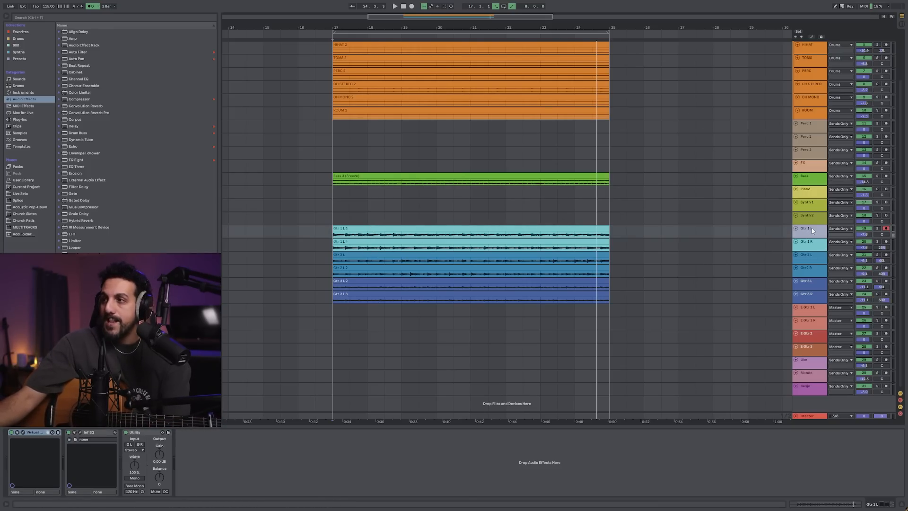
shift+click(816, 299)
drag(813, 302, 812, 320)
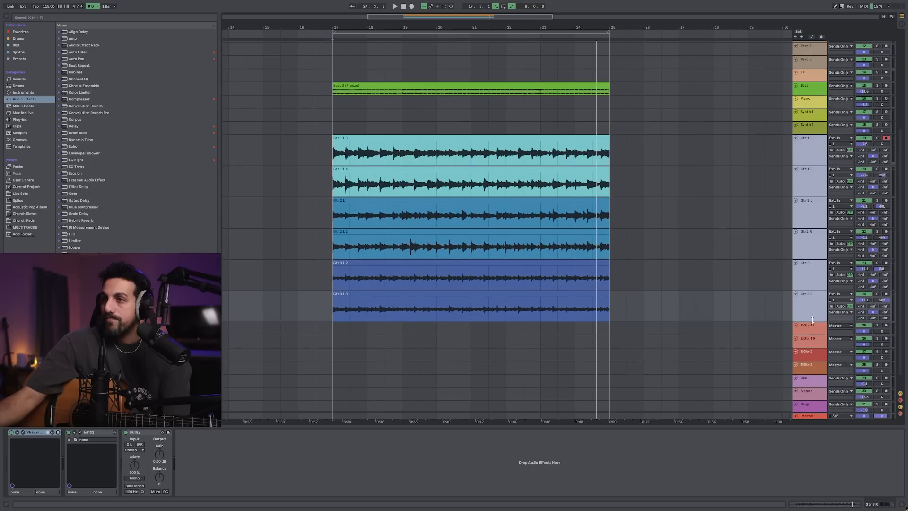
Pan the Gtr 1 L track to 29L, opposite Gtr 1 R
click(820, 154)
click(820, 183)
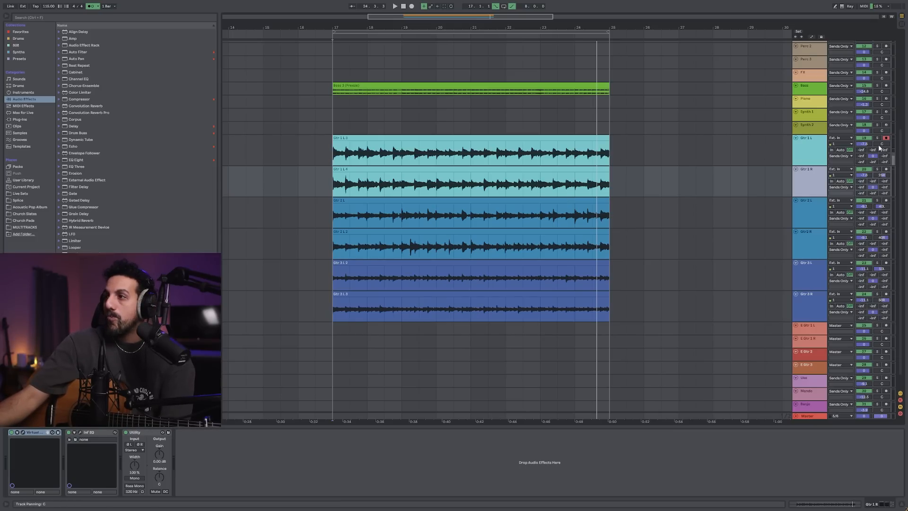
drag(881, 143, 880, 145)
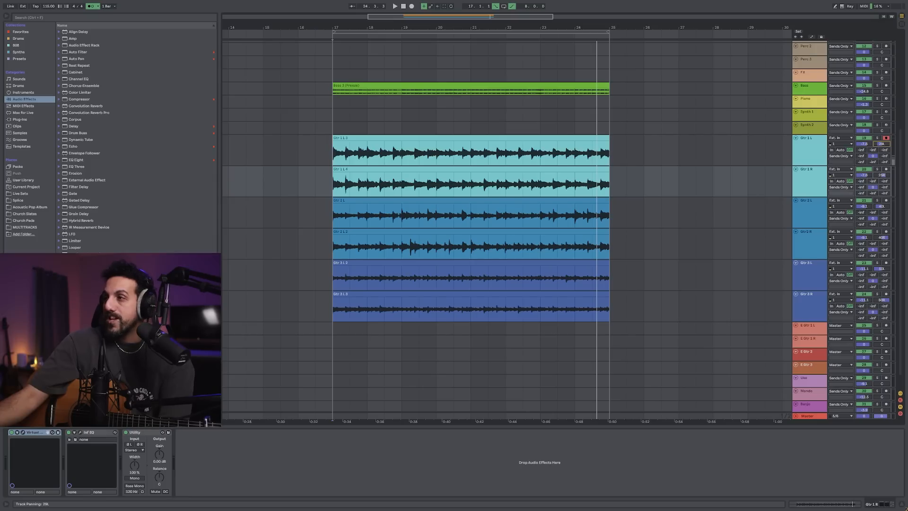
Solo Gtr 1 L and Gtr 1 R together and play the pair from bar 17
click(813, 152)
shift+click(813, 176)
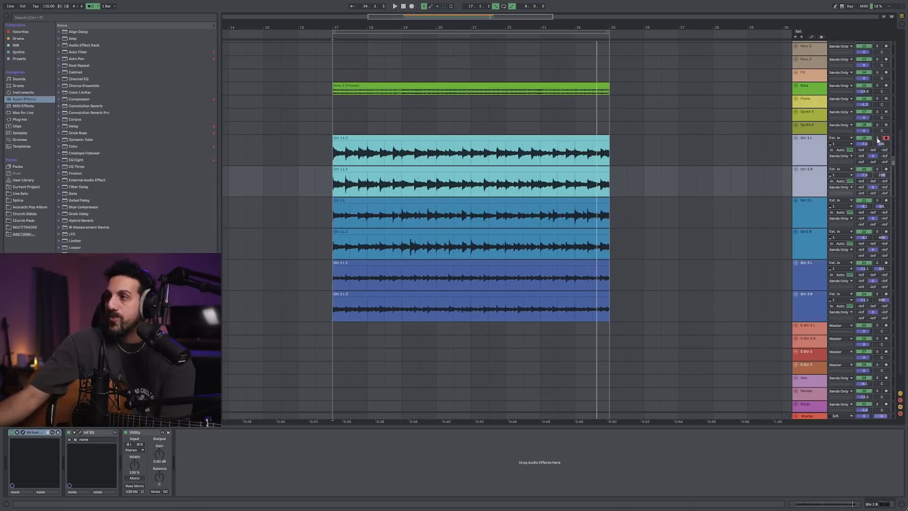
click(877, 138)
click(390, 137)
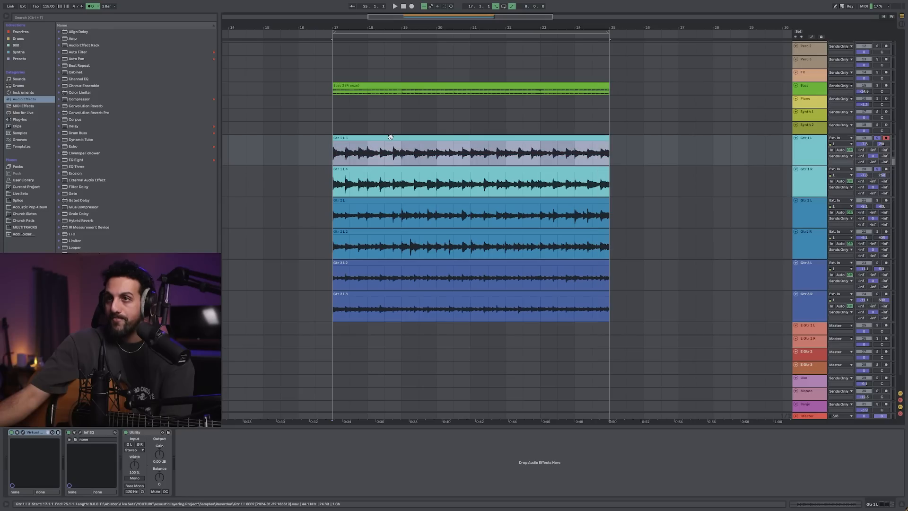
key(space)
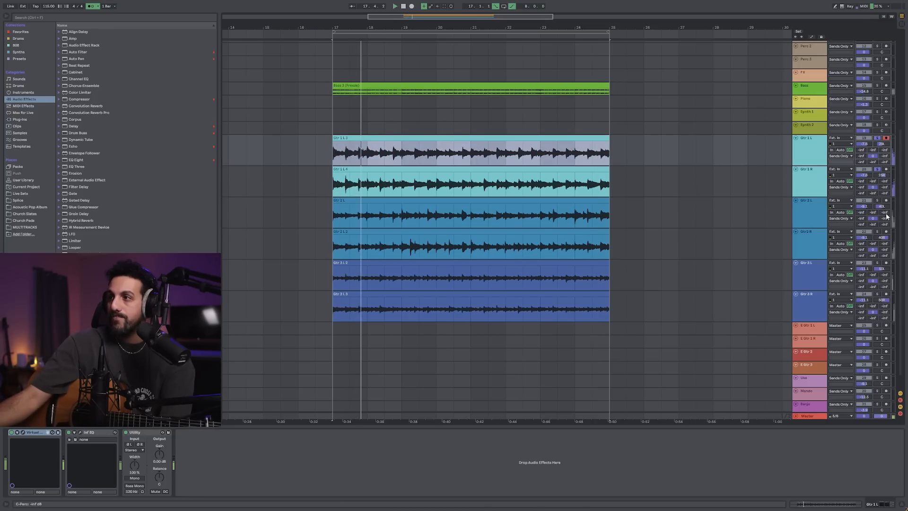
Stop playback, switch the solo to Gtr 2 L and Gtr 2 R, and listen to that pair
click(813, 213)
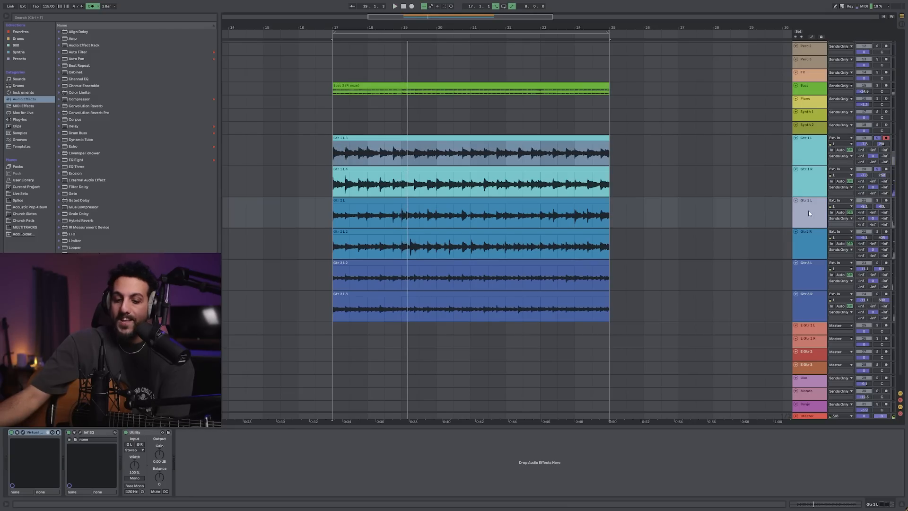
click(813, 240)
click(878, 200)
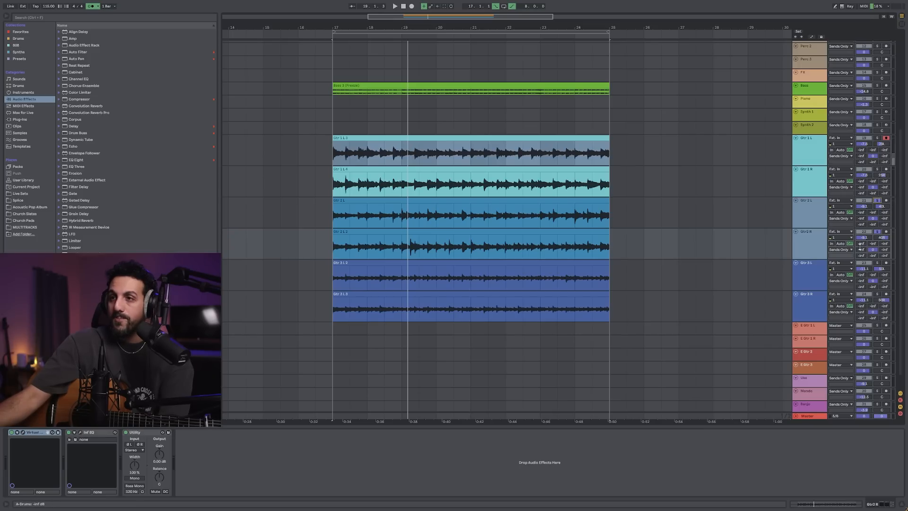
key(space)
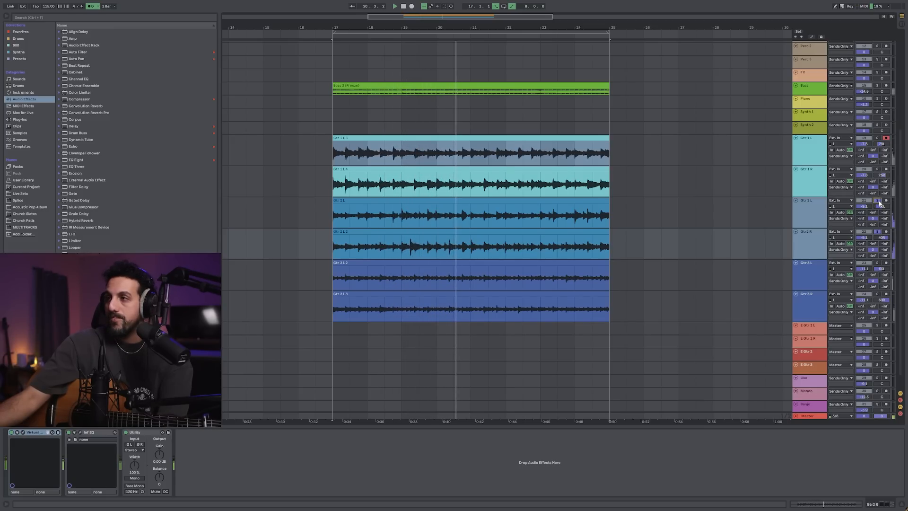
Solo Gtr 3 L and Gtr 3 R together and listen to that pair
click(798, 287)
shift+click(810, 304)
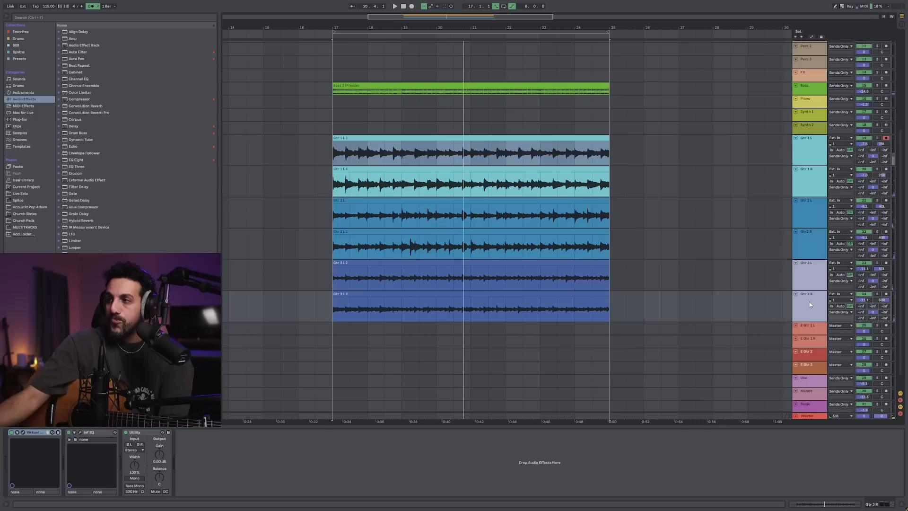
click(877, 265)
key(space)
key(space)
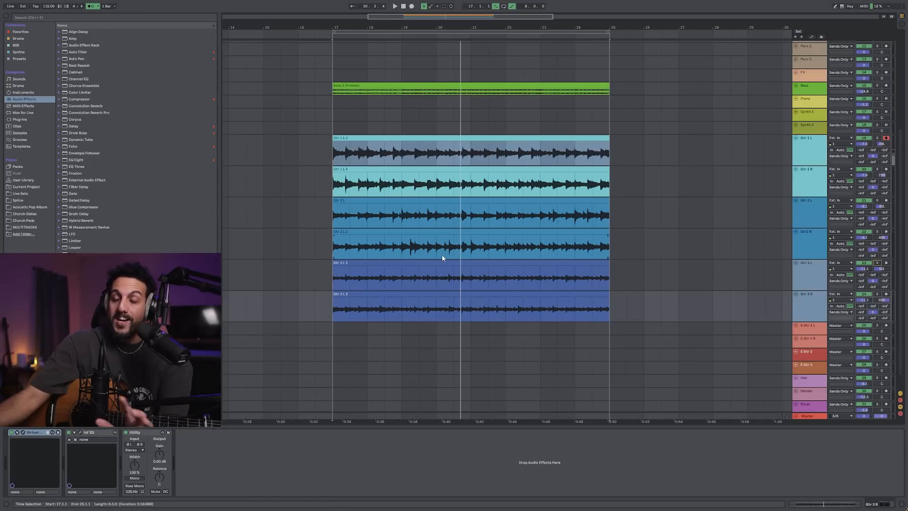
click(812, 152)
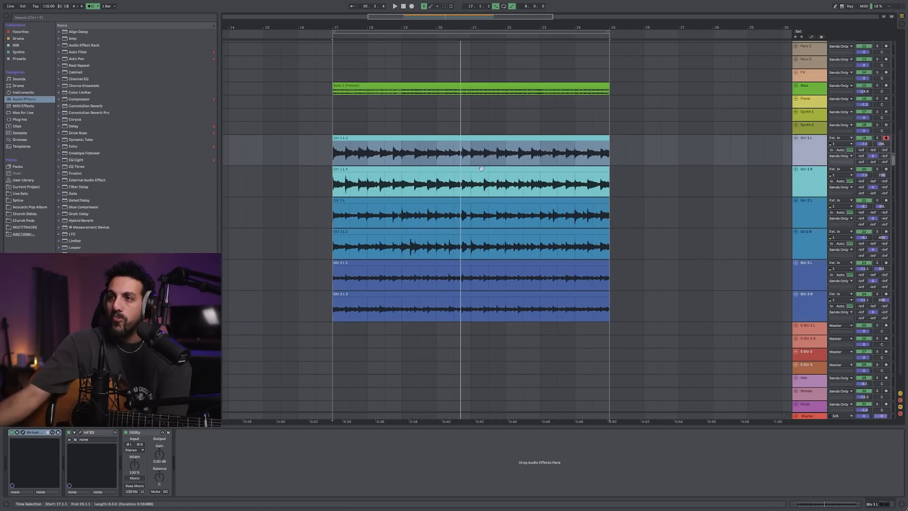
click(815, 209)
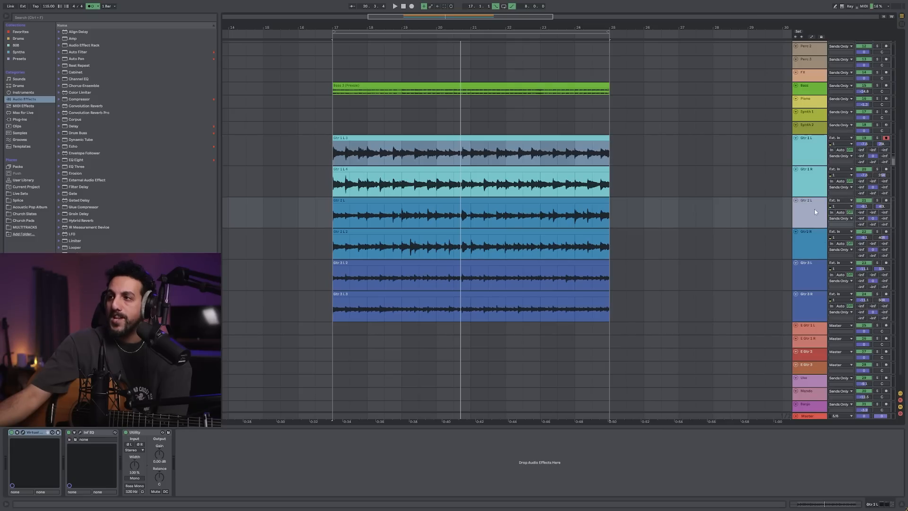
Lower the volume of the tracks from Gtr 2 L through Gtr 3 R together
shift+click(809, 243)
shift+click(822, 312)
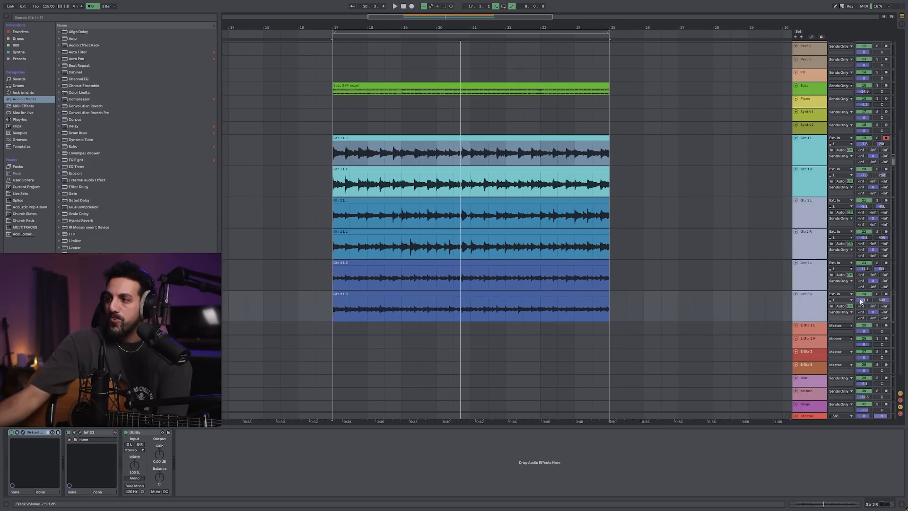
click(862, 303)
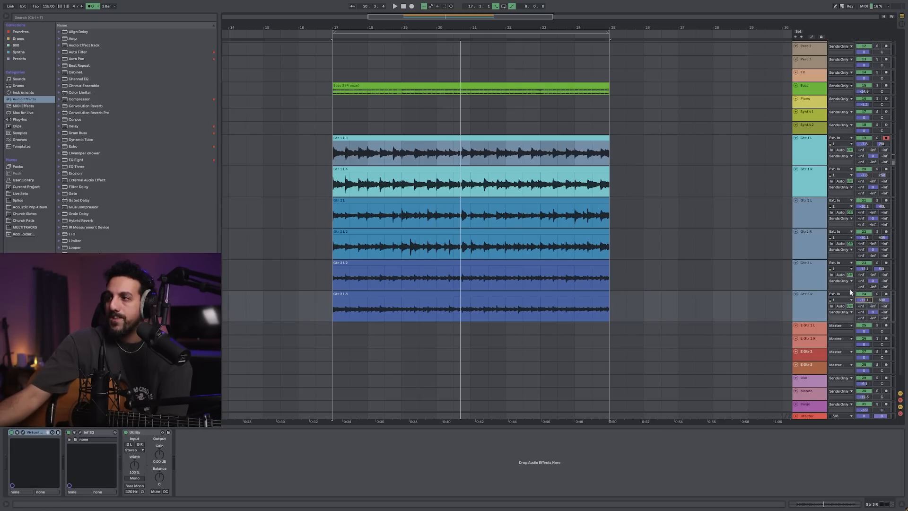
click(801, 212)
click(803, 185)
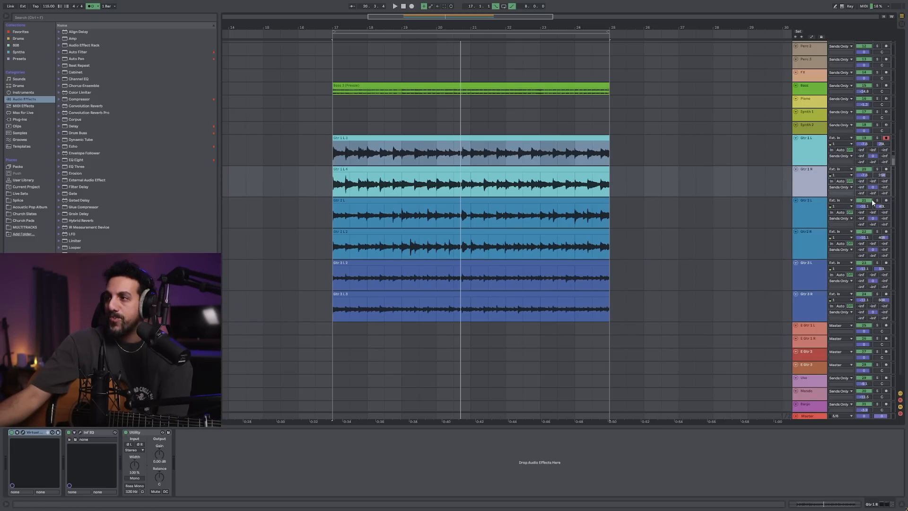
click(810, 150)
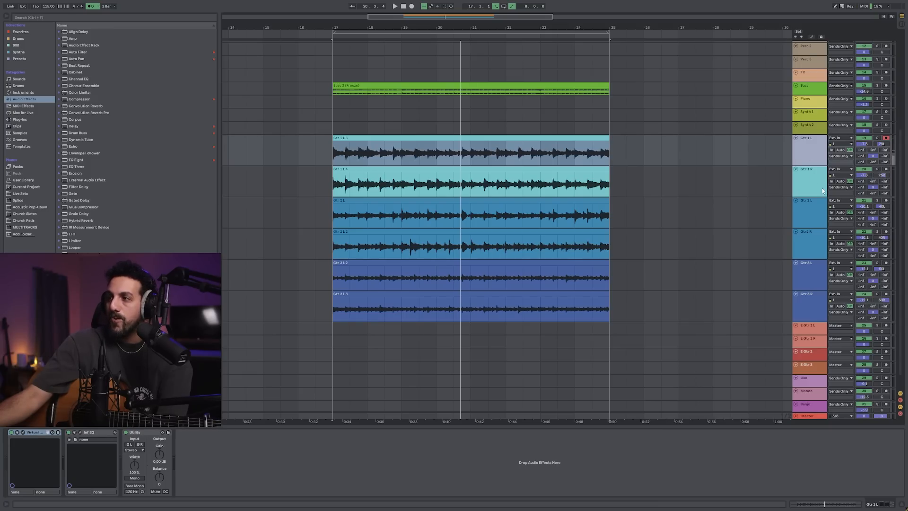
click(813, 220)
click(810, 242)
click(814, 274)
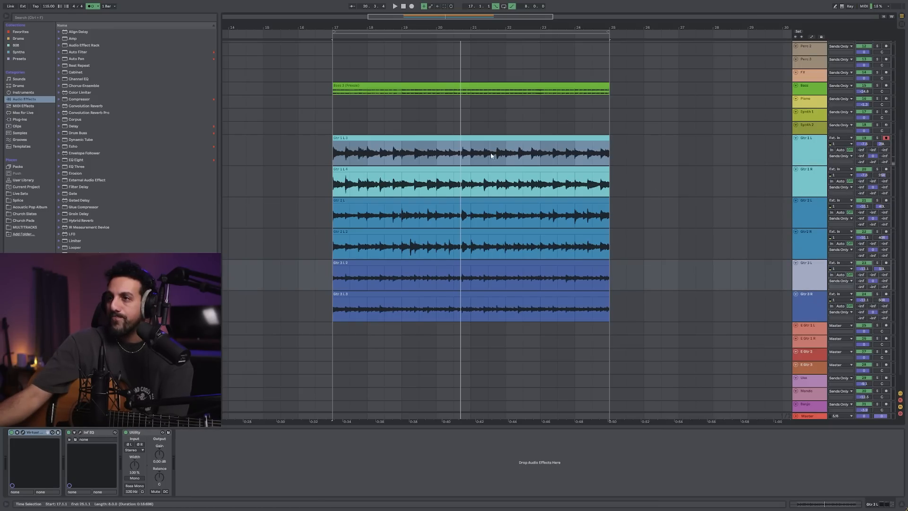
click(447, 138)
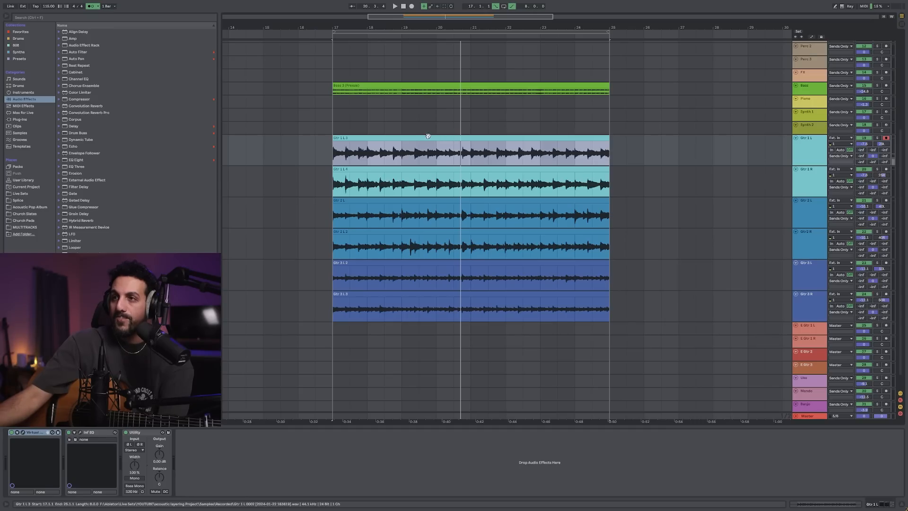
Lower the volume of Gtr 3 L and Gtr 3 R together by another small amount
click(810, 274)
shift+click(807, 304)
mouse_move(864, 300)
mouse_down()
mouse_move(864, 369)
mouse_move(865, 316)
mouse_up()
Lower the volume of Gtr 2 L and Gtr 2 R together while the arrangement plays
click(896, 208)
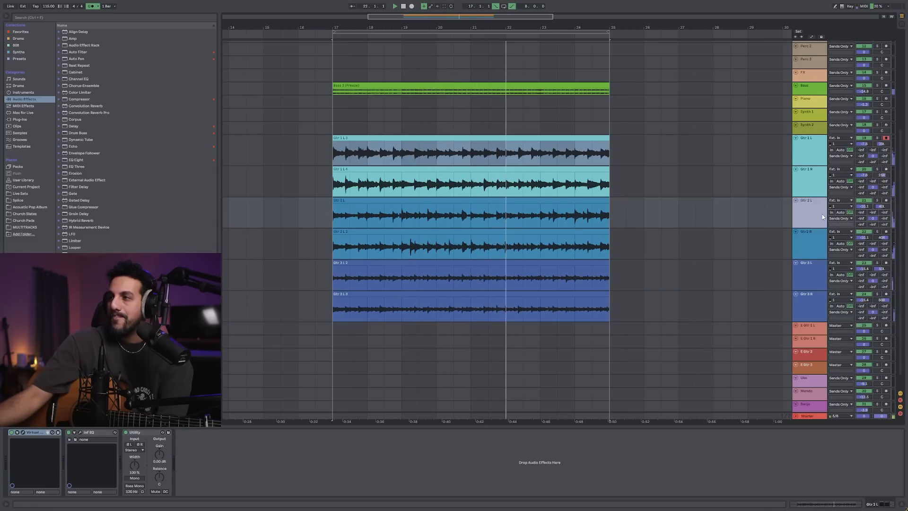
shift+click(897, 236)
drag(864, 237, 864, 240)
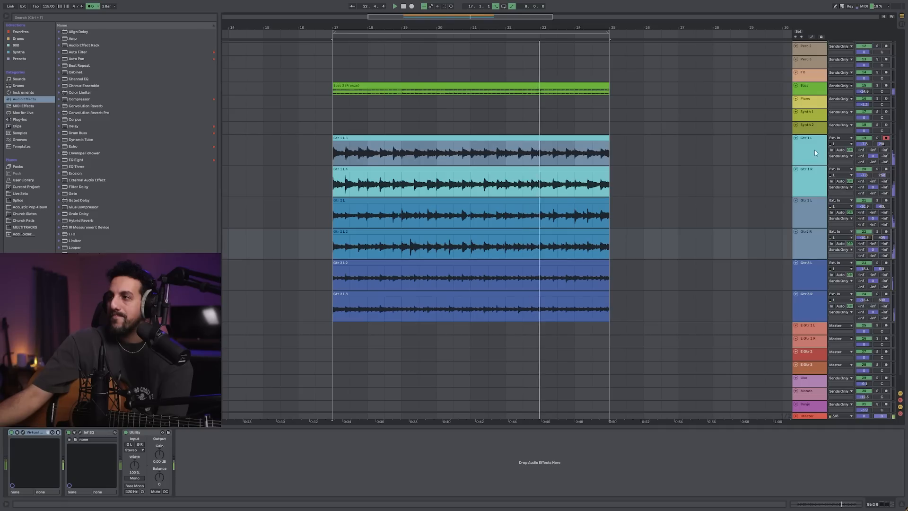
Set the Gtr 1 L and Gtr 1 R pair's volume to -7.8 dB, and raise the Gtr 3 pair slightly
click(814, 152)
shift+click(816, 178)
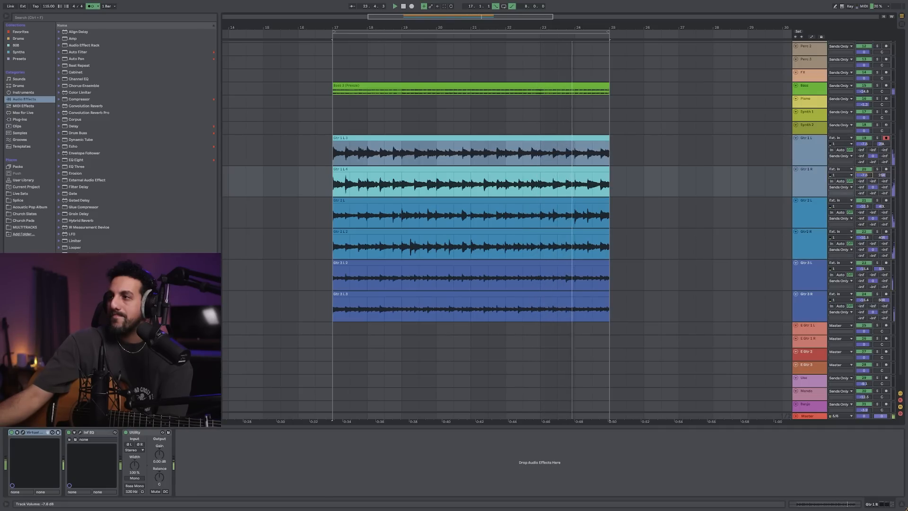
click(811, 281)
shift+click(811, 307)
drag(864, 300, 865, 299)
click(429, 177)
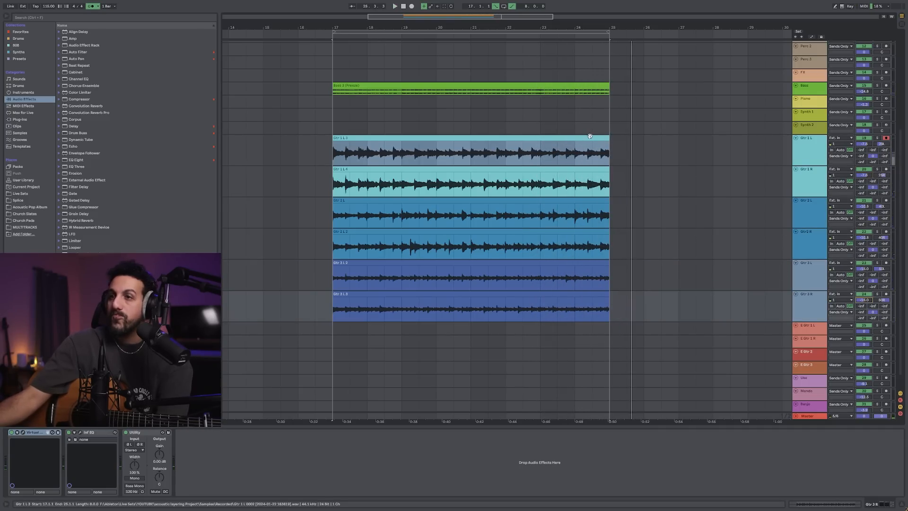
click(395, 146)
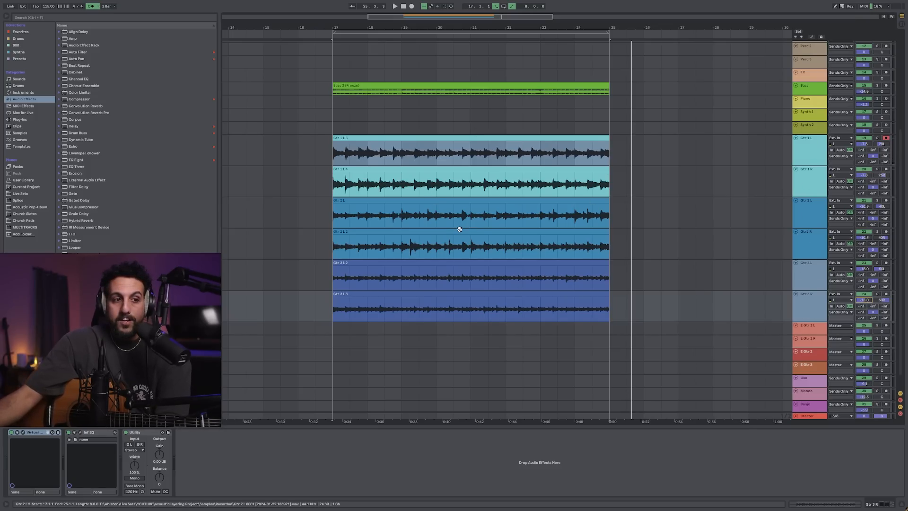
click(423, 201)
click(371, 140)
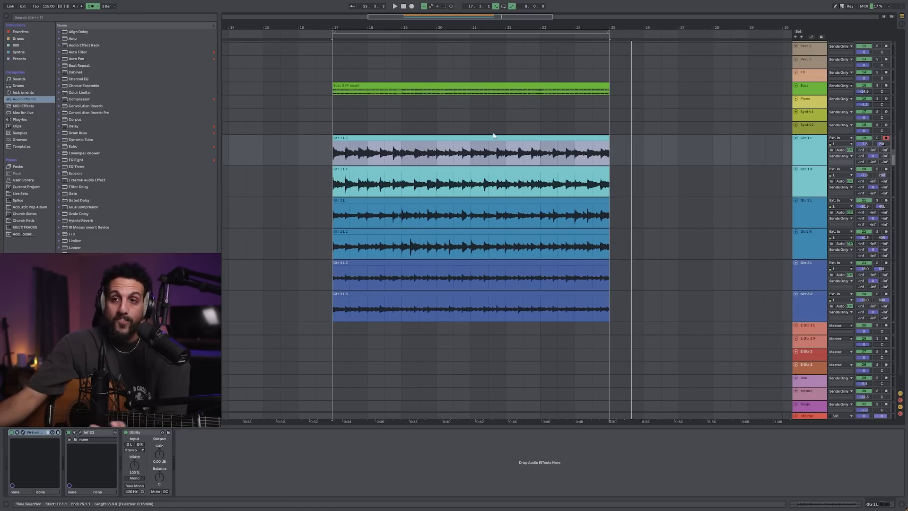
Switch to the session mixer, select the acoustic guitar return track E, and listen to it soloed
key(Tab)
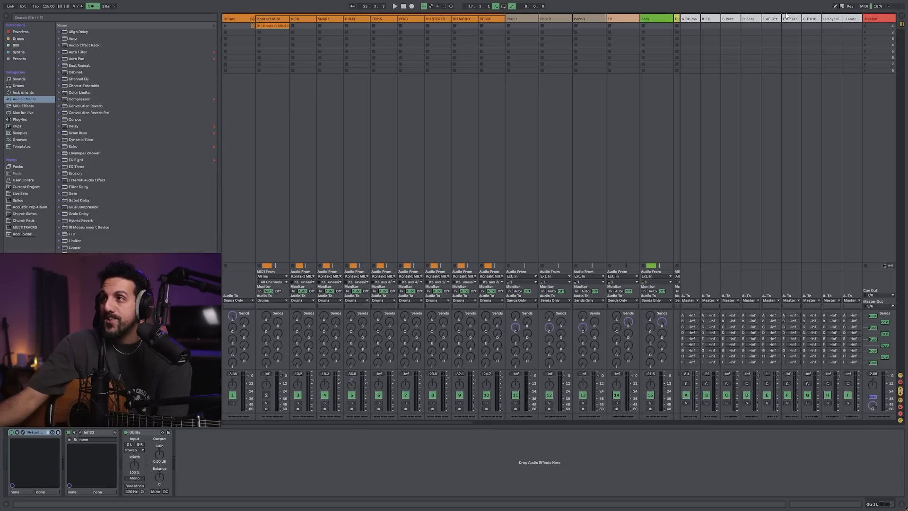
click(771, 18)
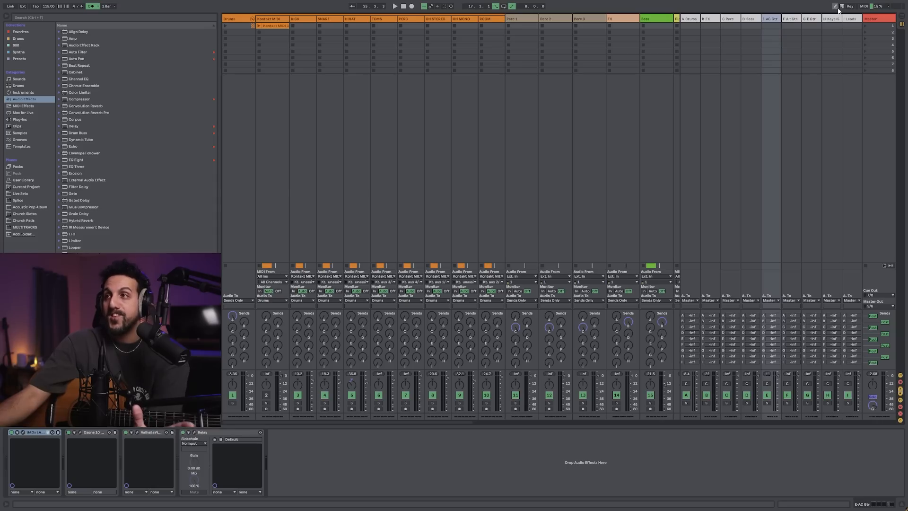
click(694, 23)
click(771, 20)
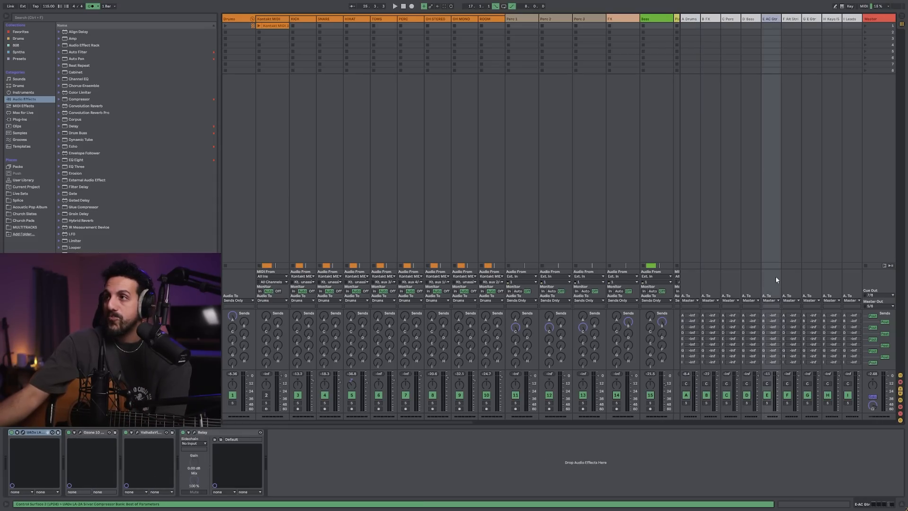
key(space)
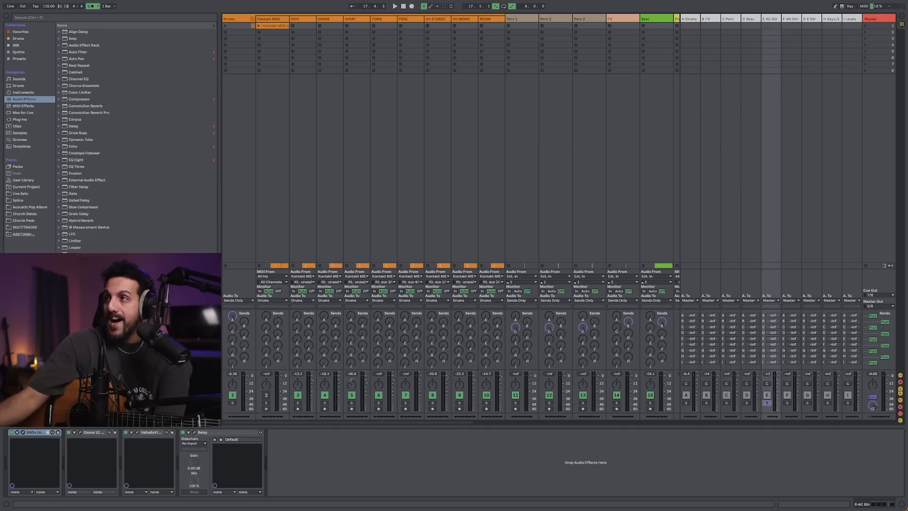
Inspect the LA-2A Silver Compressor on the acoustic guitar return during playback, and close its window
click(24, 433)
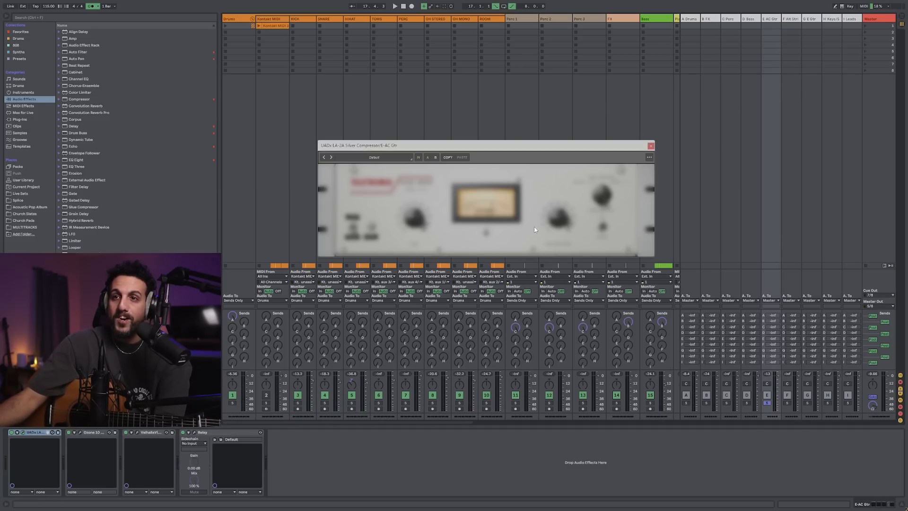
drag(490, 144, 522, 103)
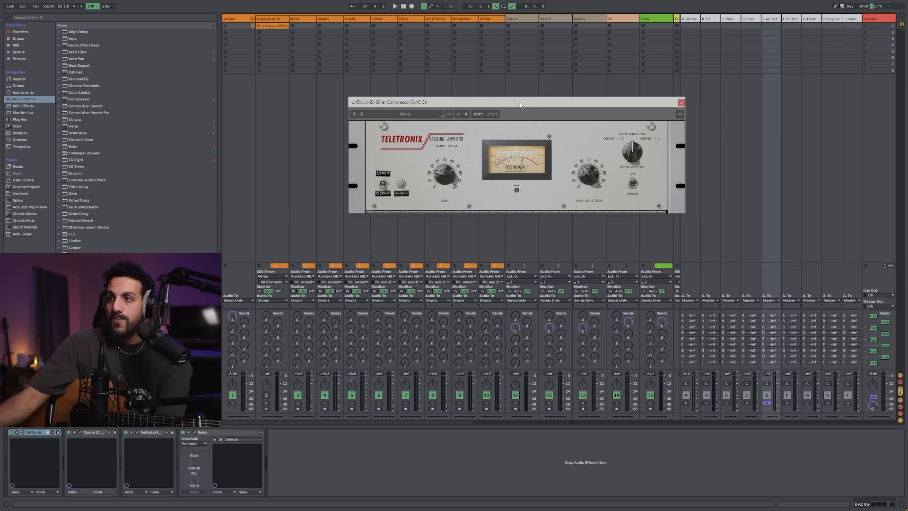
key(space)
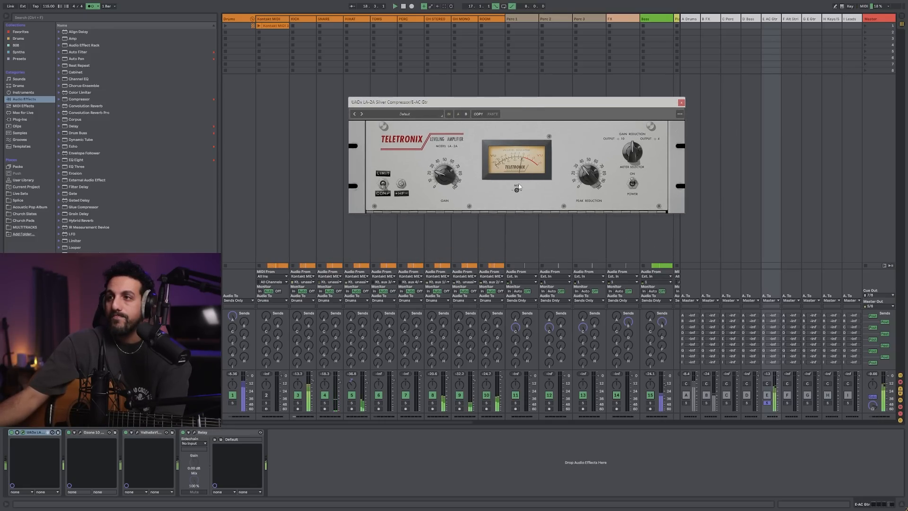
drag(458, 101, 414, 112)
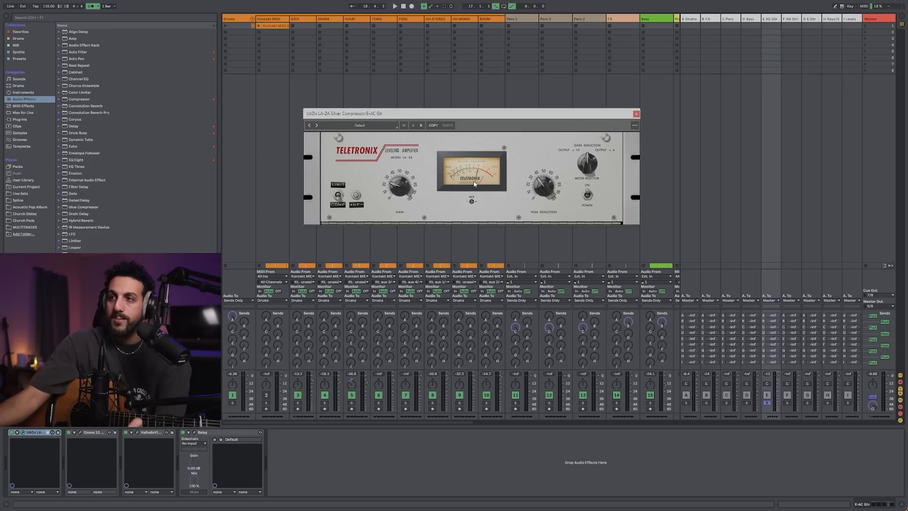
click(636, 114)
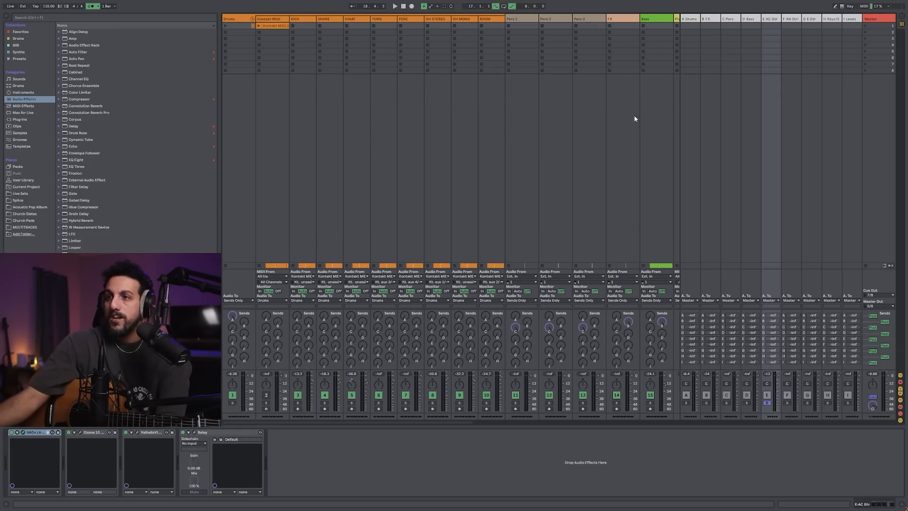
Open the Ozone 10 Dynamic EQ on the acoustic guitar return and play the guitars through it
click(81, 433)
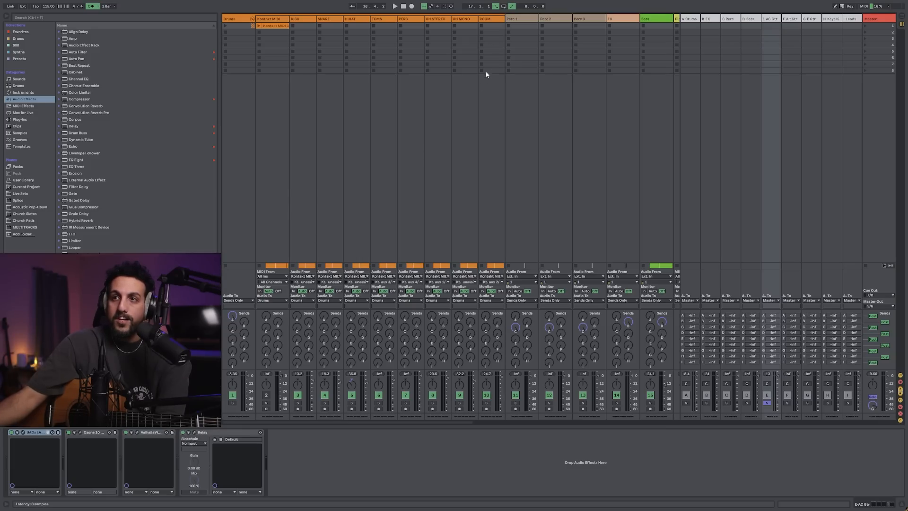
drag(449, 116, 447, 105)
key(space)
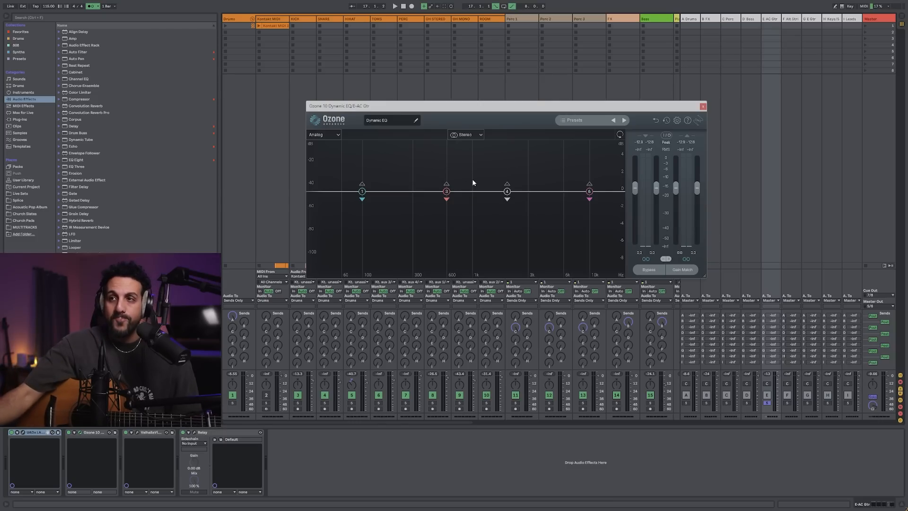
Move Dynamic EQ band 3 to 155 Hz and remove it, close the plugin window, and switch the Ozone device off
drag(446, 196, 382, 194)
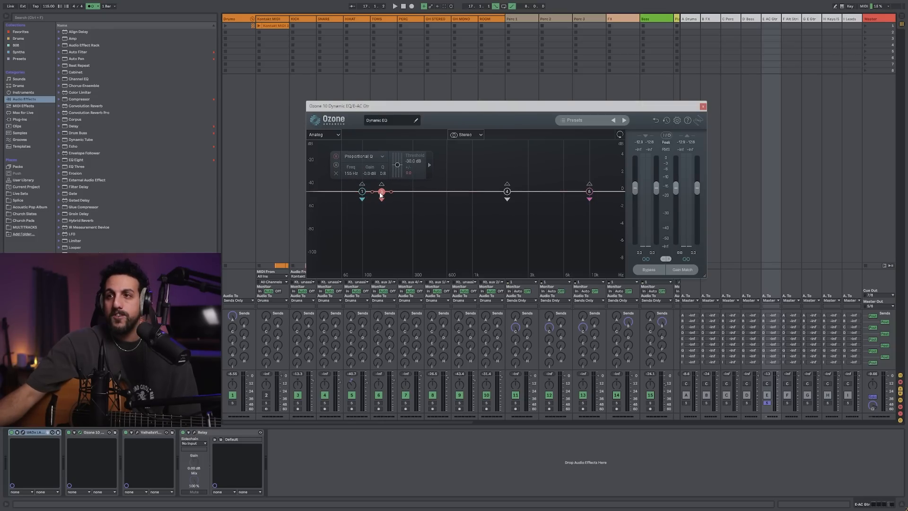
click(337, 174)
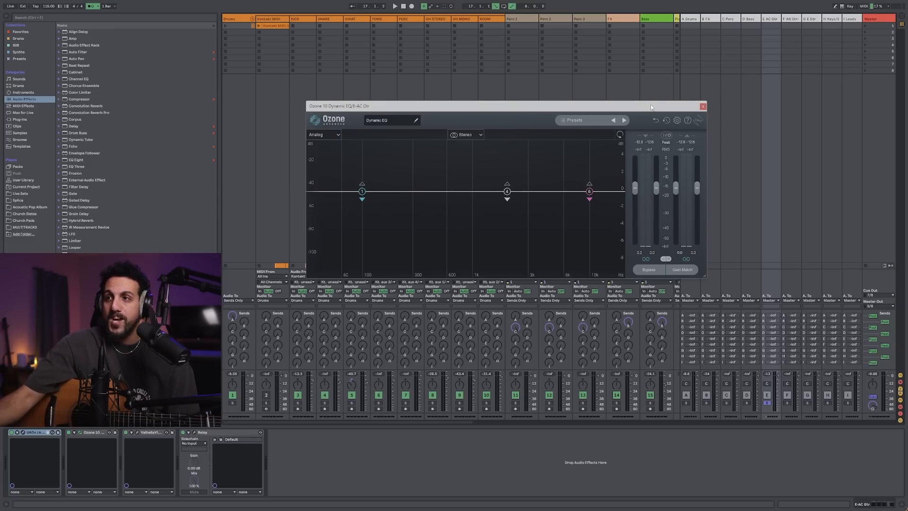
click(703, 106)
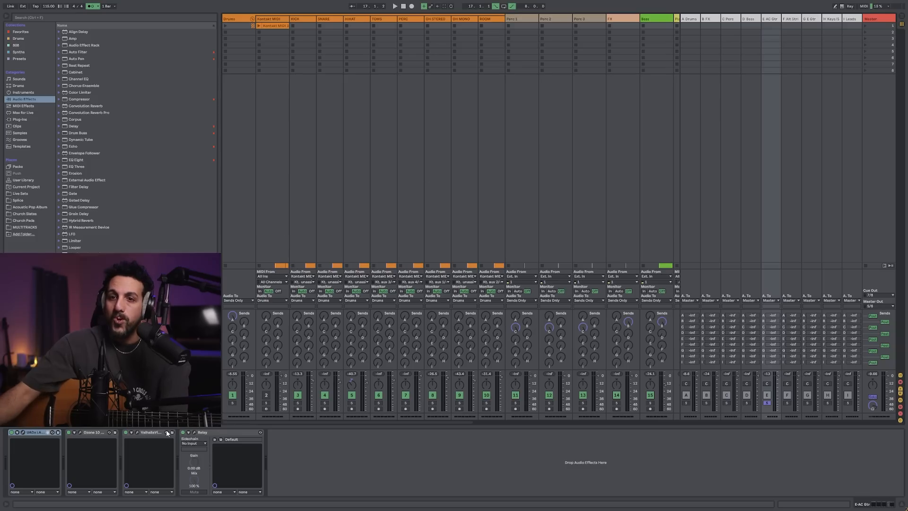
click(68, 432)
Review the ValhallaVintageVerb settings on the acoustic guitar return, and compare the guitars with the reverb off and on
click(137, 433)
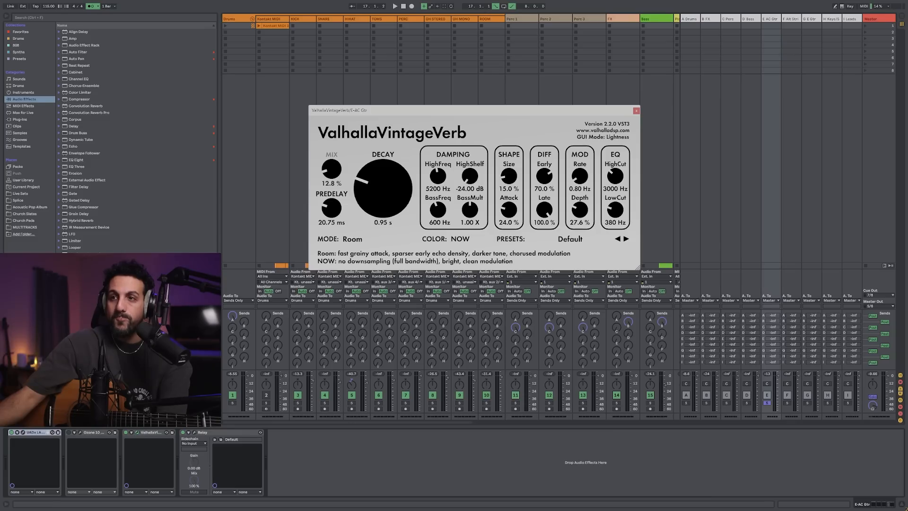
click(636, 110)
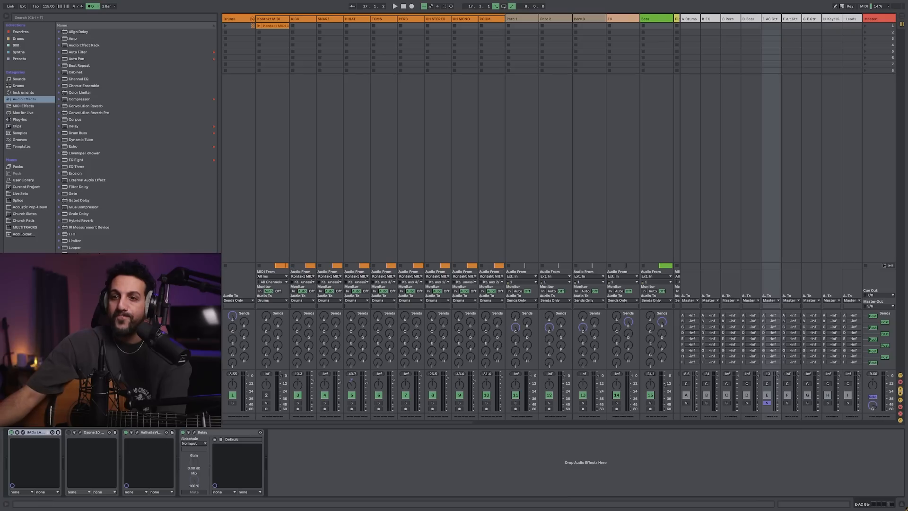
click(125, 433)
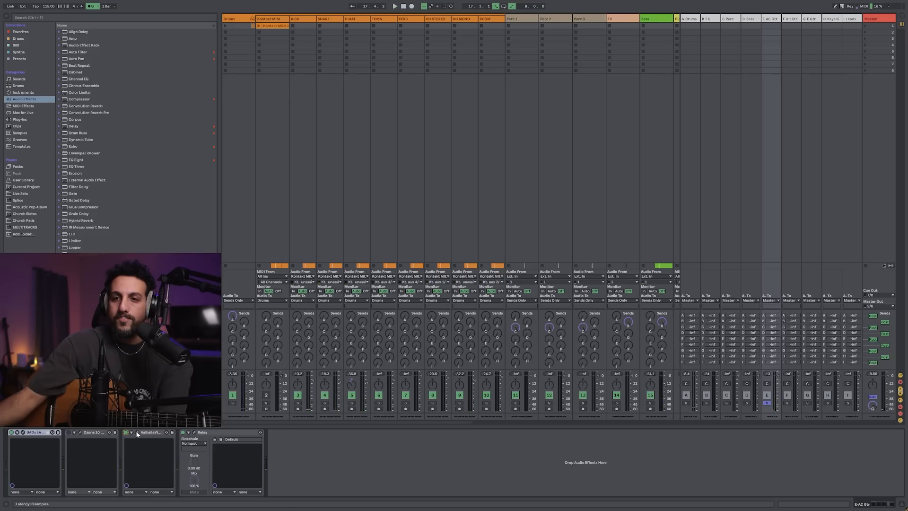
click(137, 432)
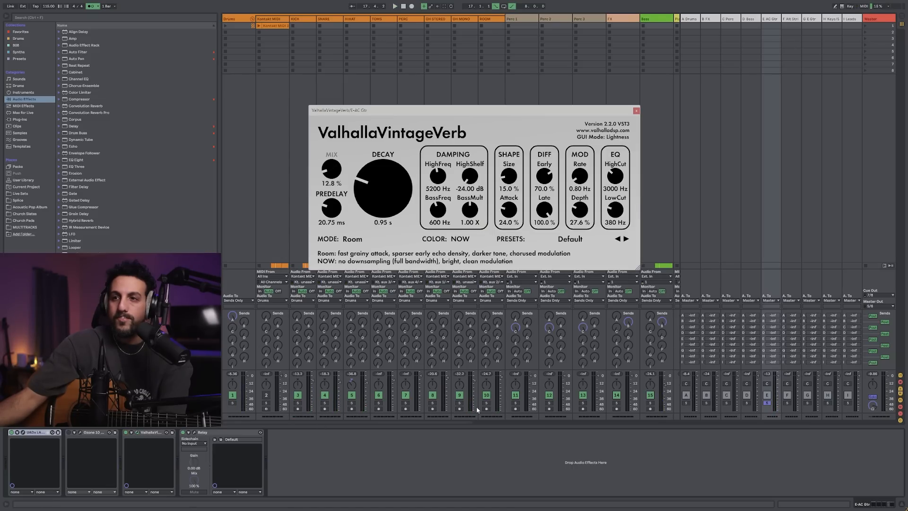
click(636, 112)
Return to the arrangement, select the tracks from Gtr 1 L through Gtr 3 R, and reduce their height together
click(904, 17)
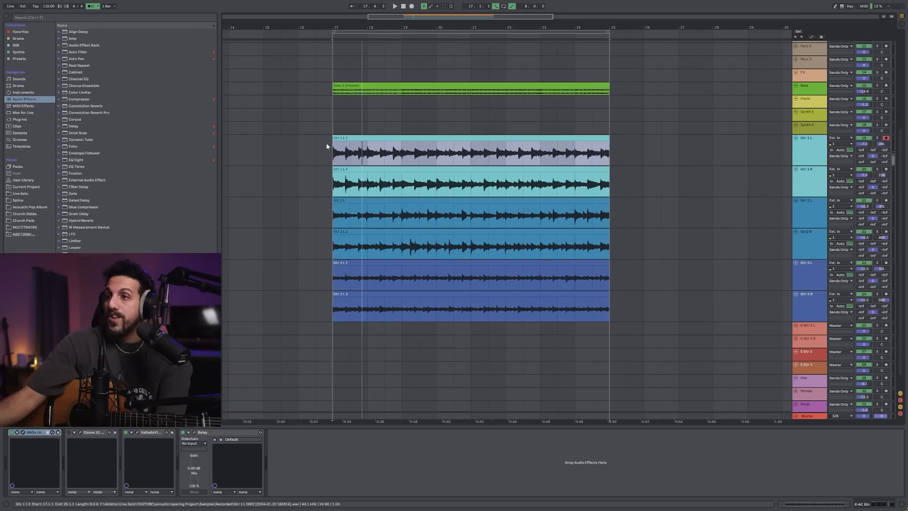
click(812, 155)
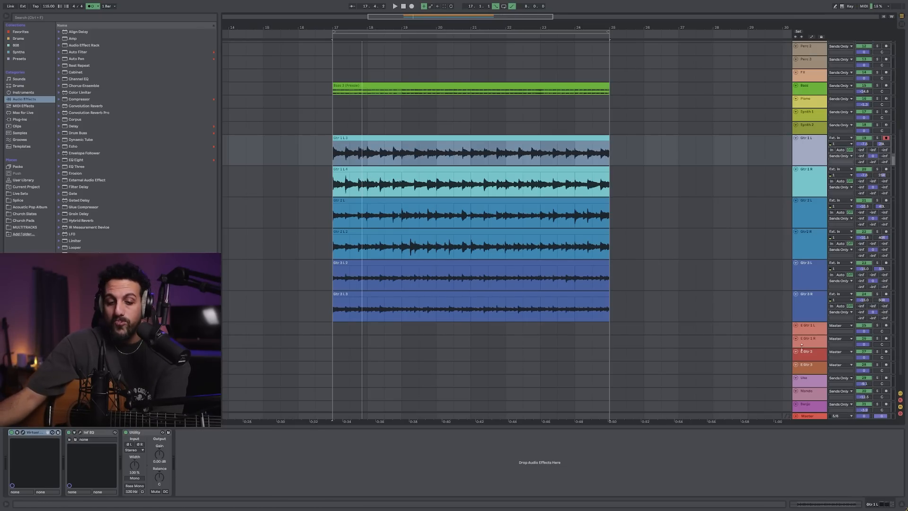
click(813, 300)
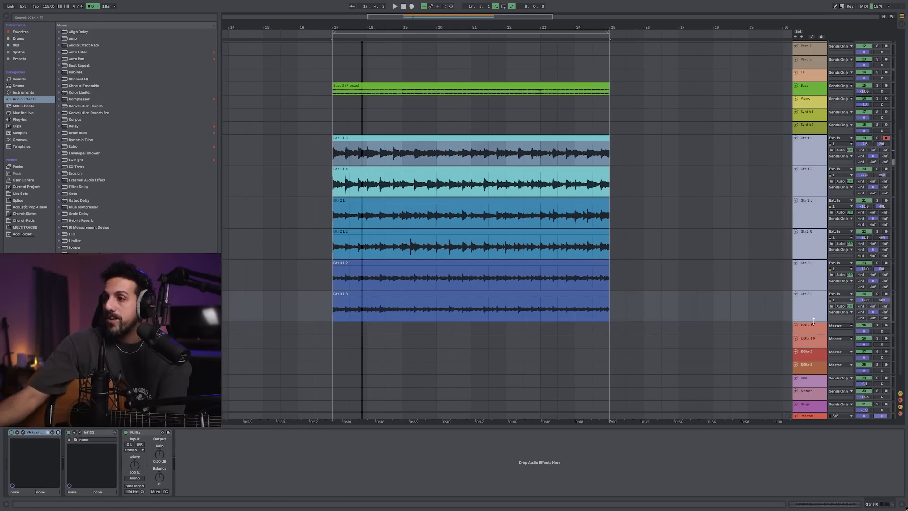
drag(813, 321, 813, 309)
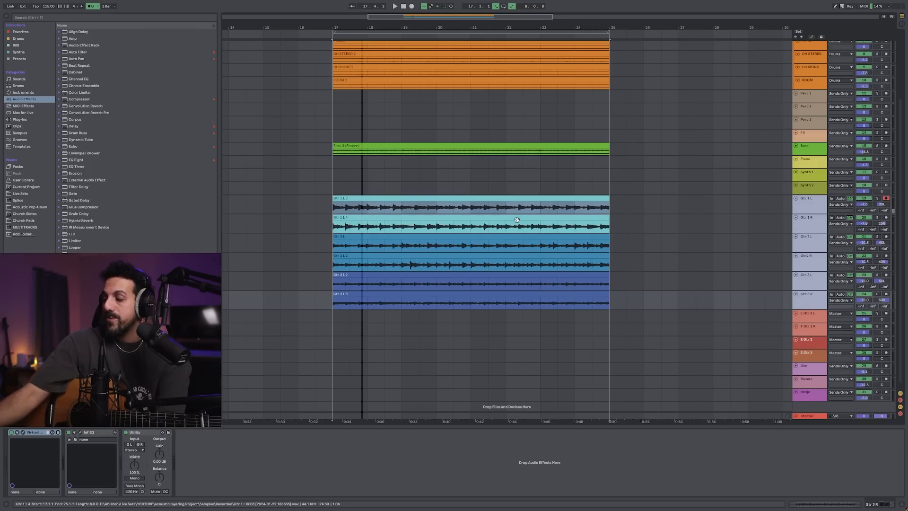
click(469, 227)
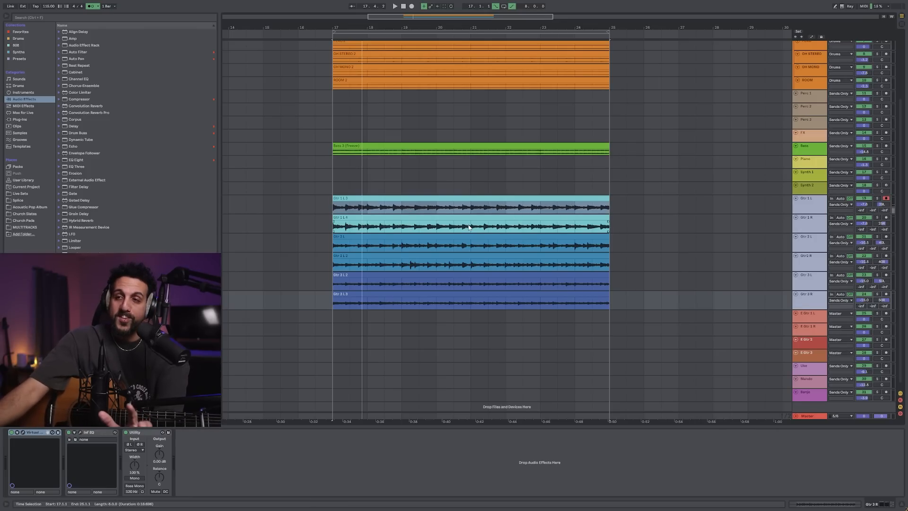